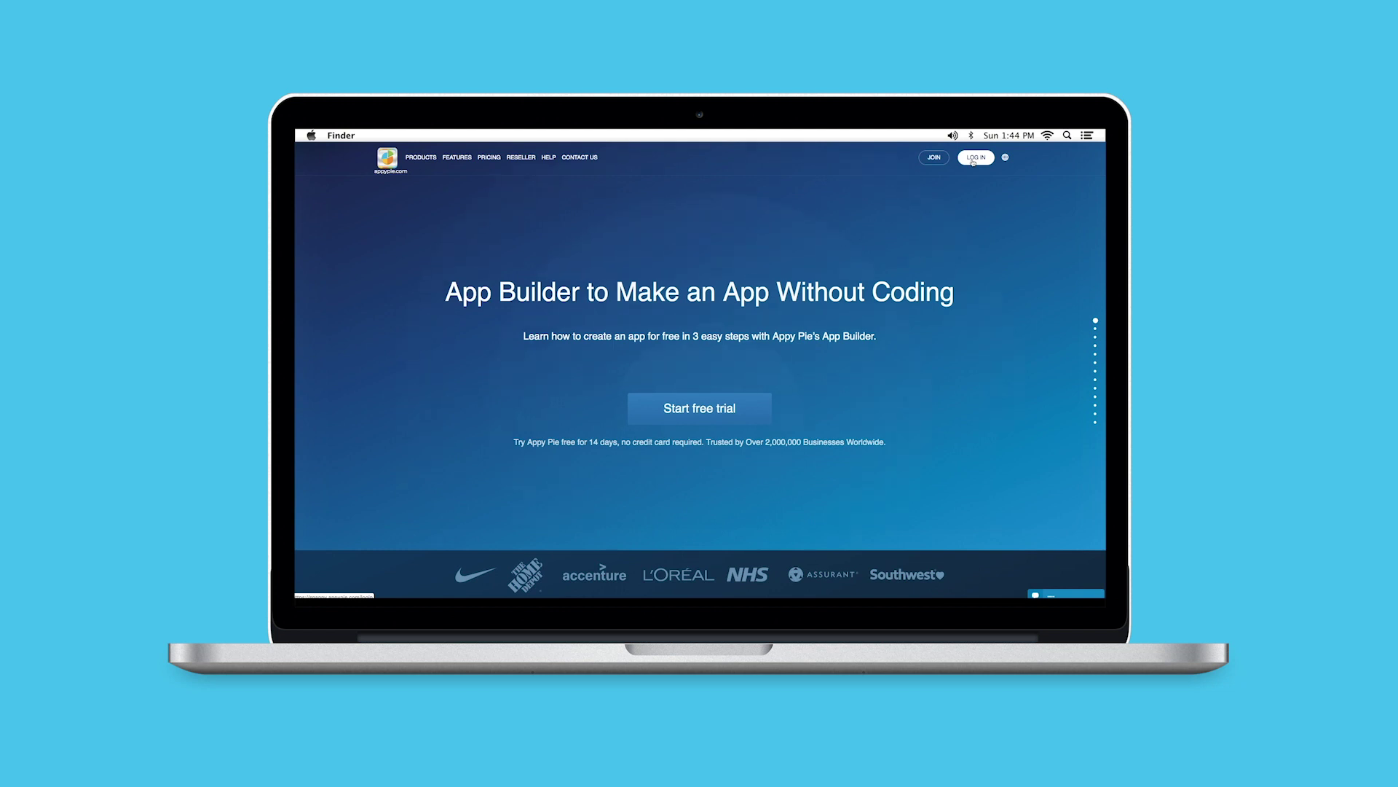
Start a free trial and set the business name to "Taxi Demo"
click(685, 403)
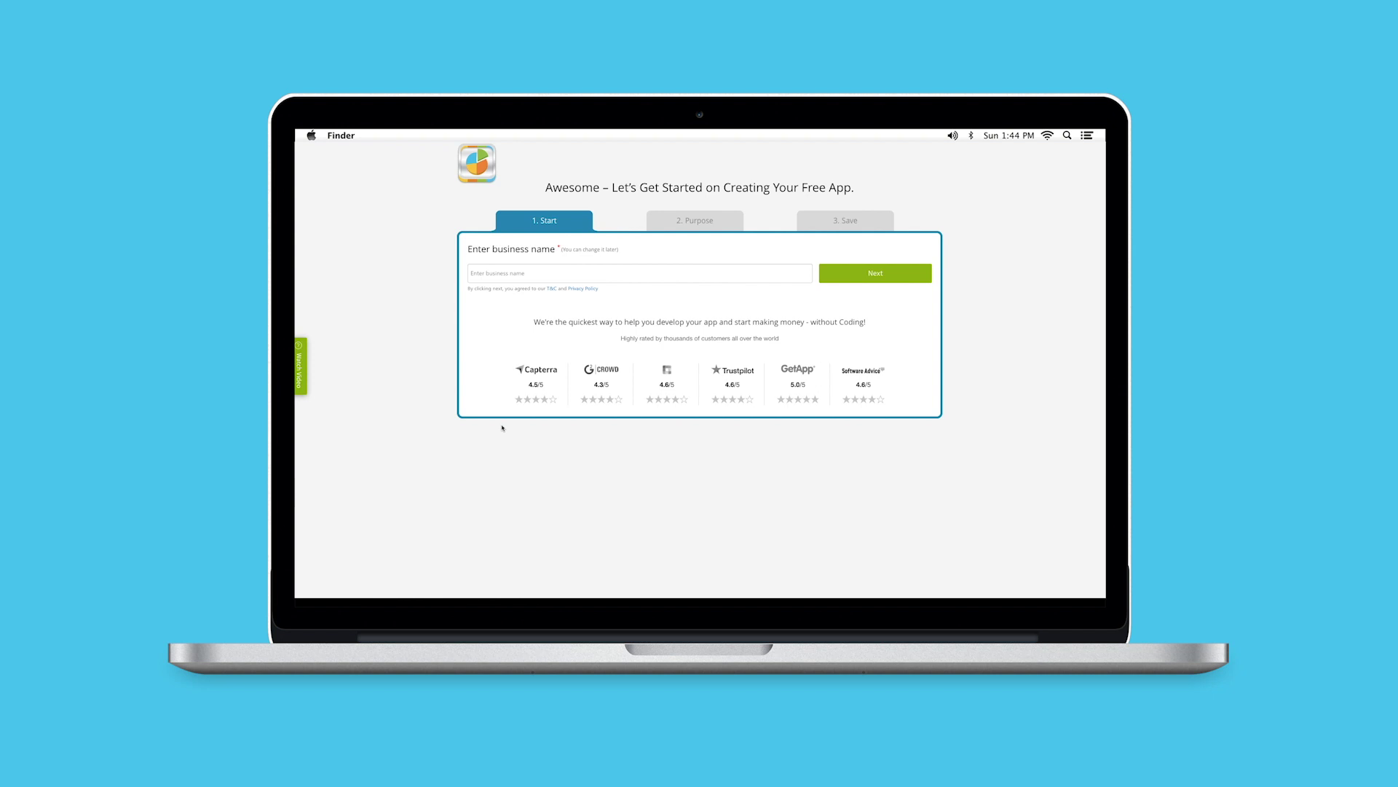
click(491, 275)
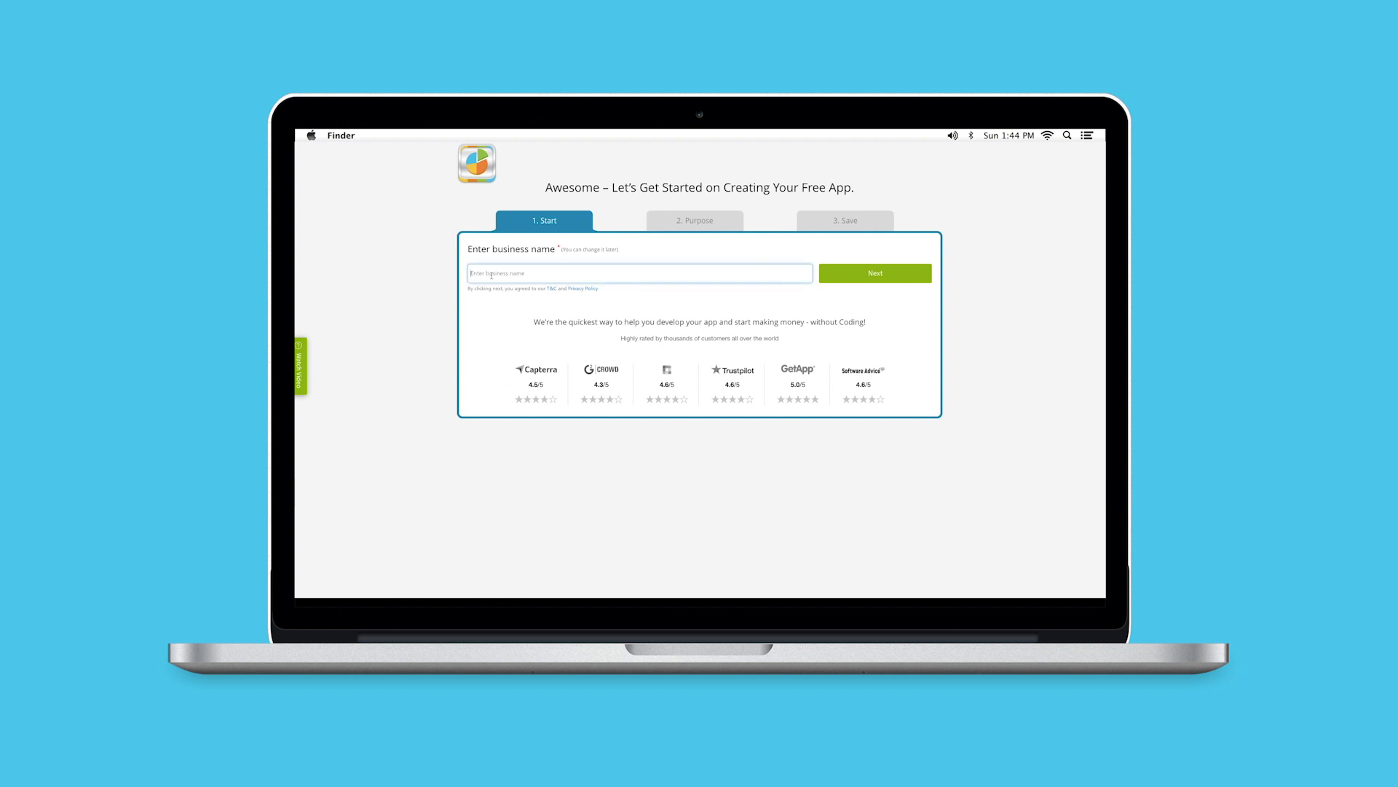
text(Taxi Demo)
click(890, 282)
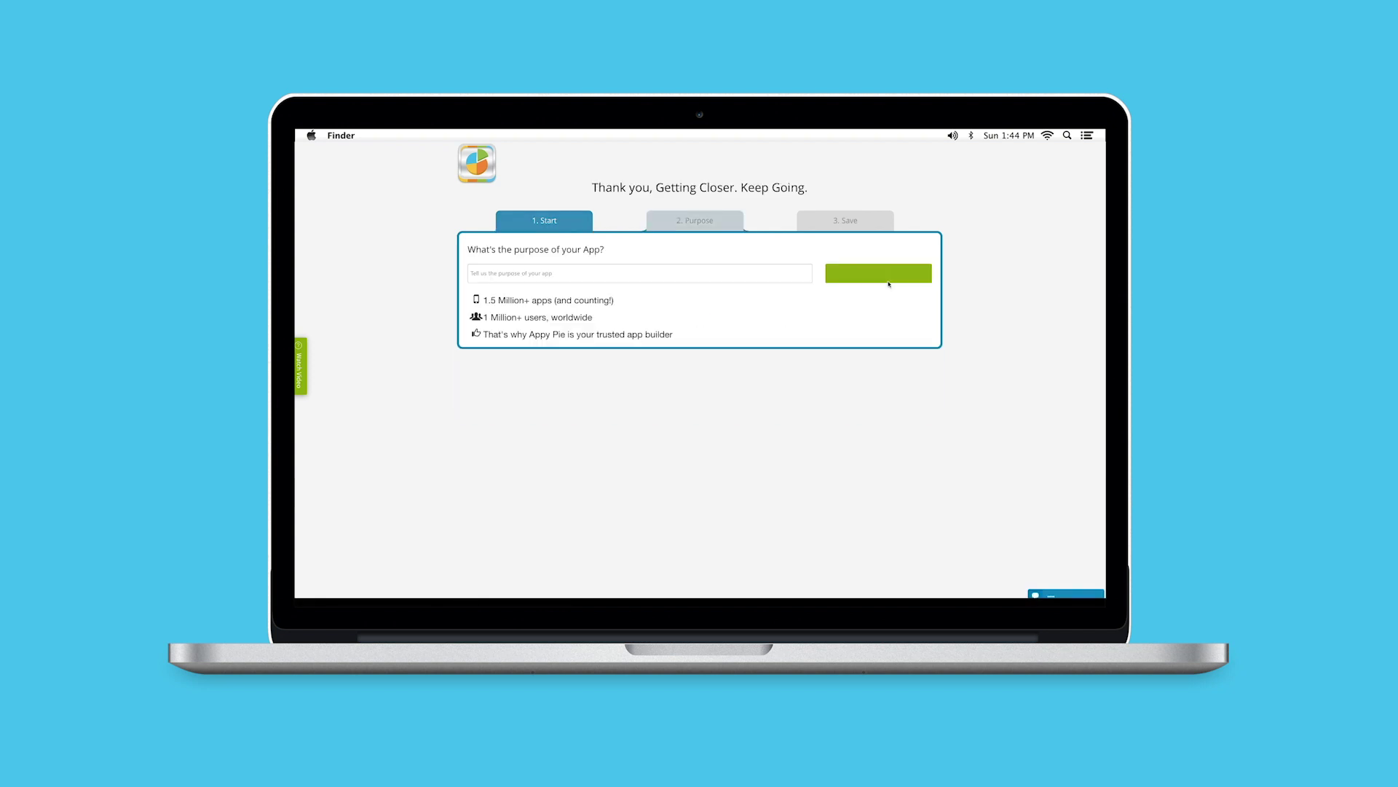
Give "Demo" as the app's purpose and continue past the account creation prompt to the feature editor
text(Demo)
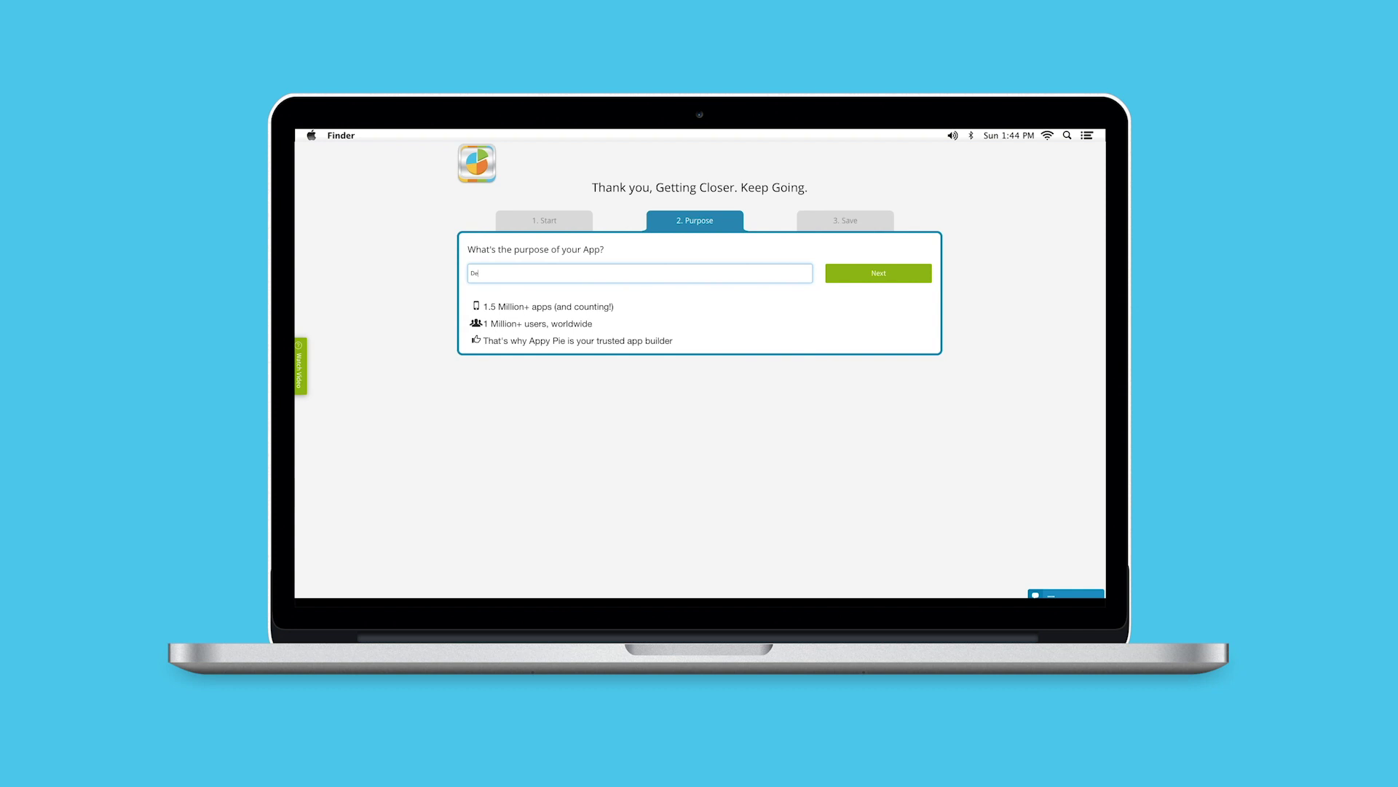
click(896, 282)
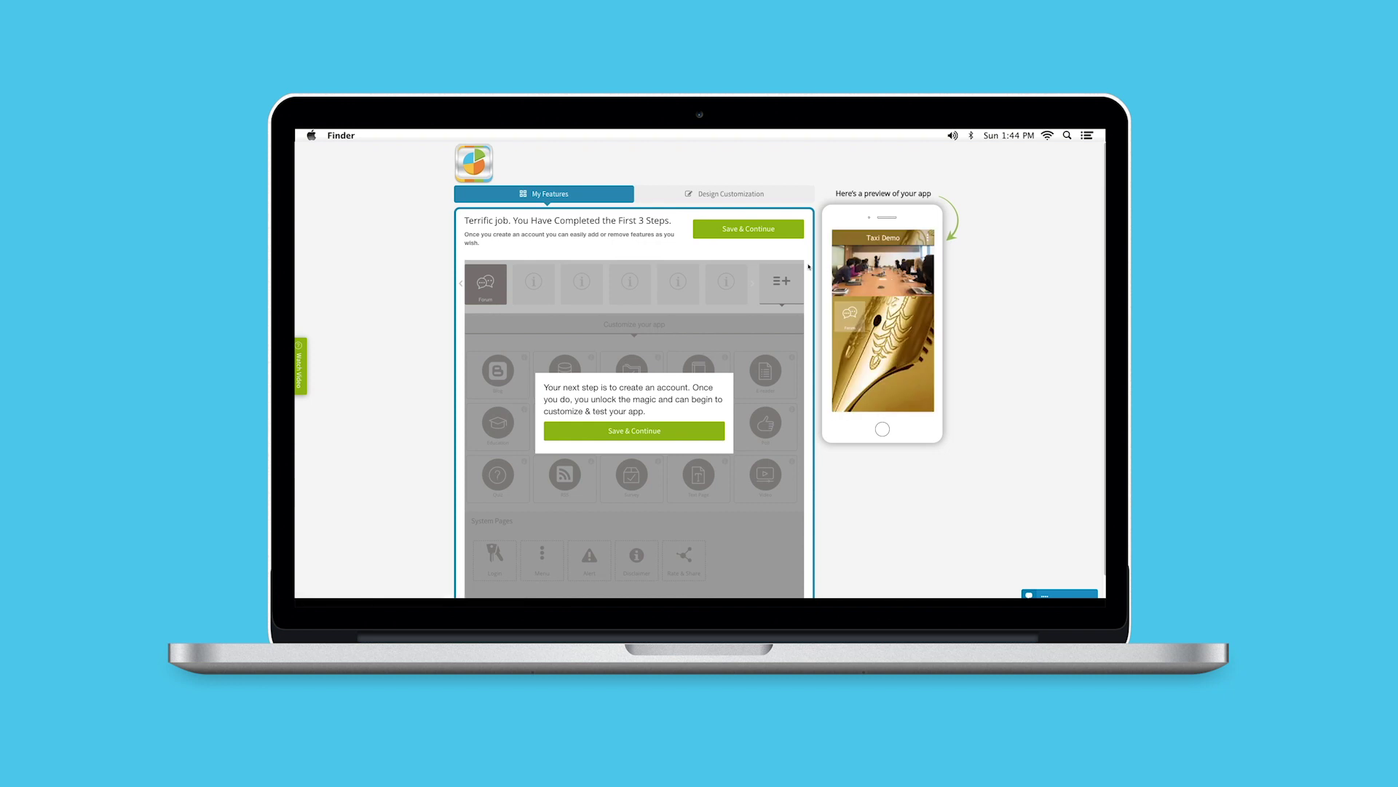
click(685, 428)
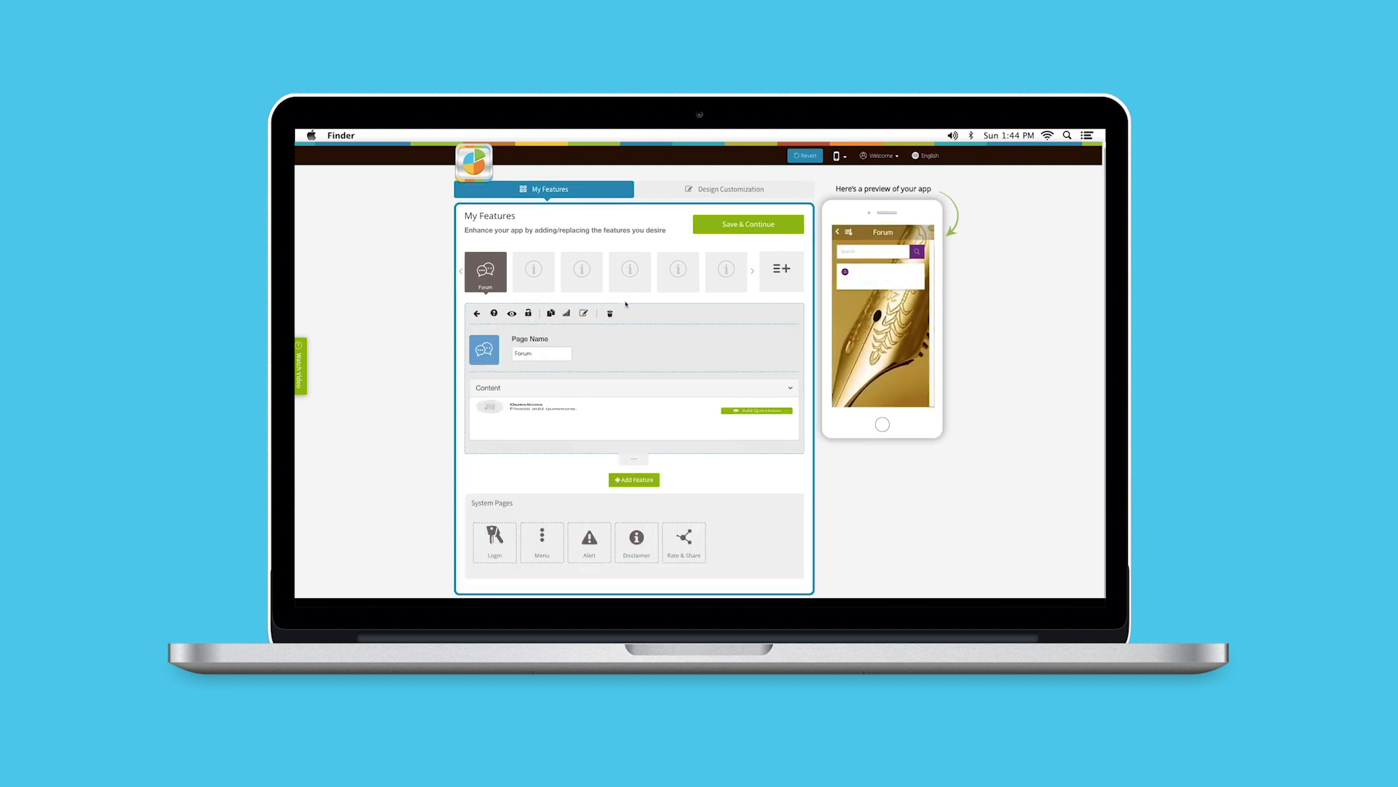
Search all available features for "Taxi" and add the Taxi Service feature to the app
click(786, 269)
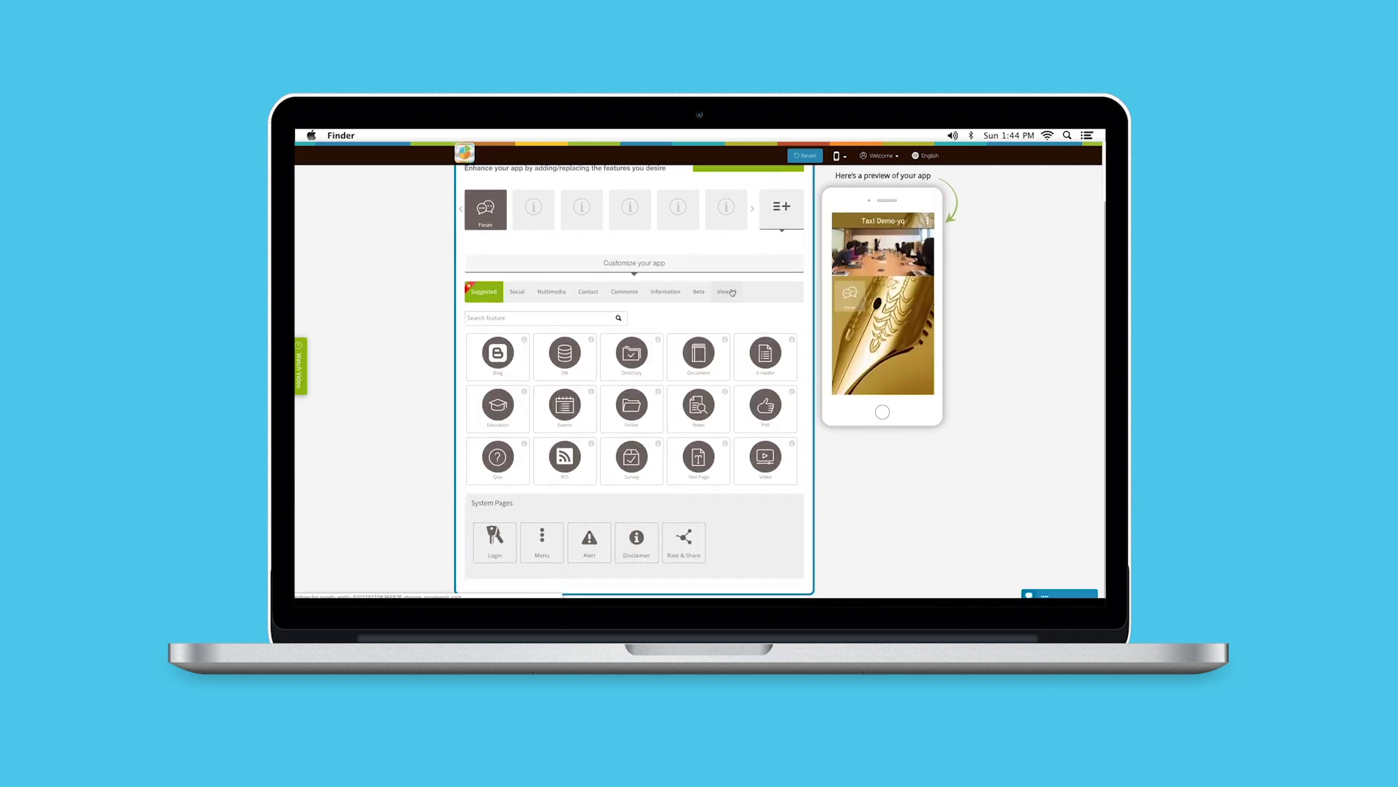
click(730, 291)
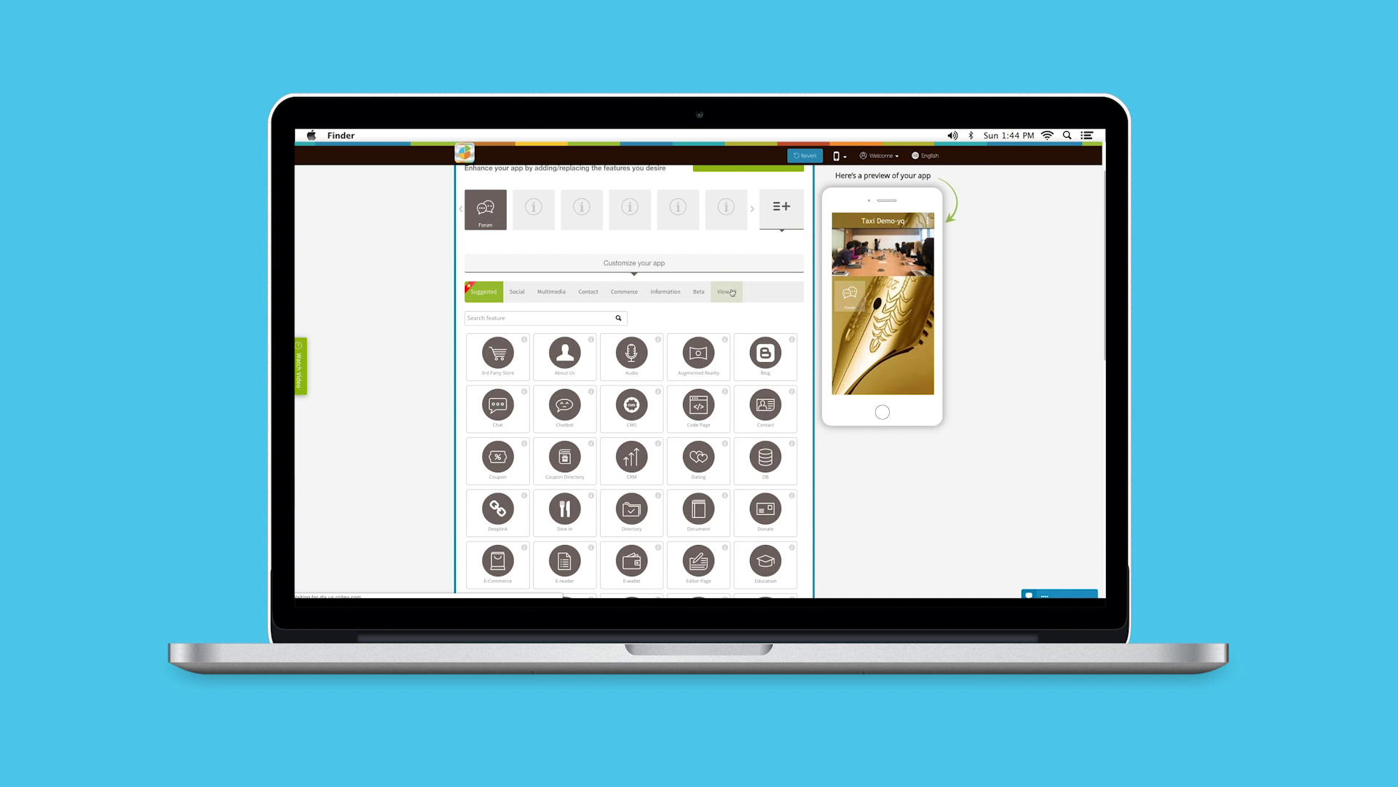
click(545, 318)
text(Taxi)
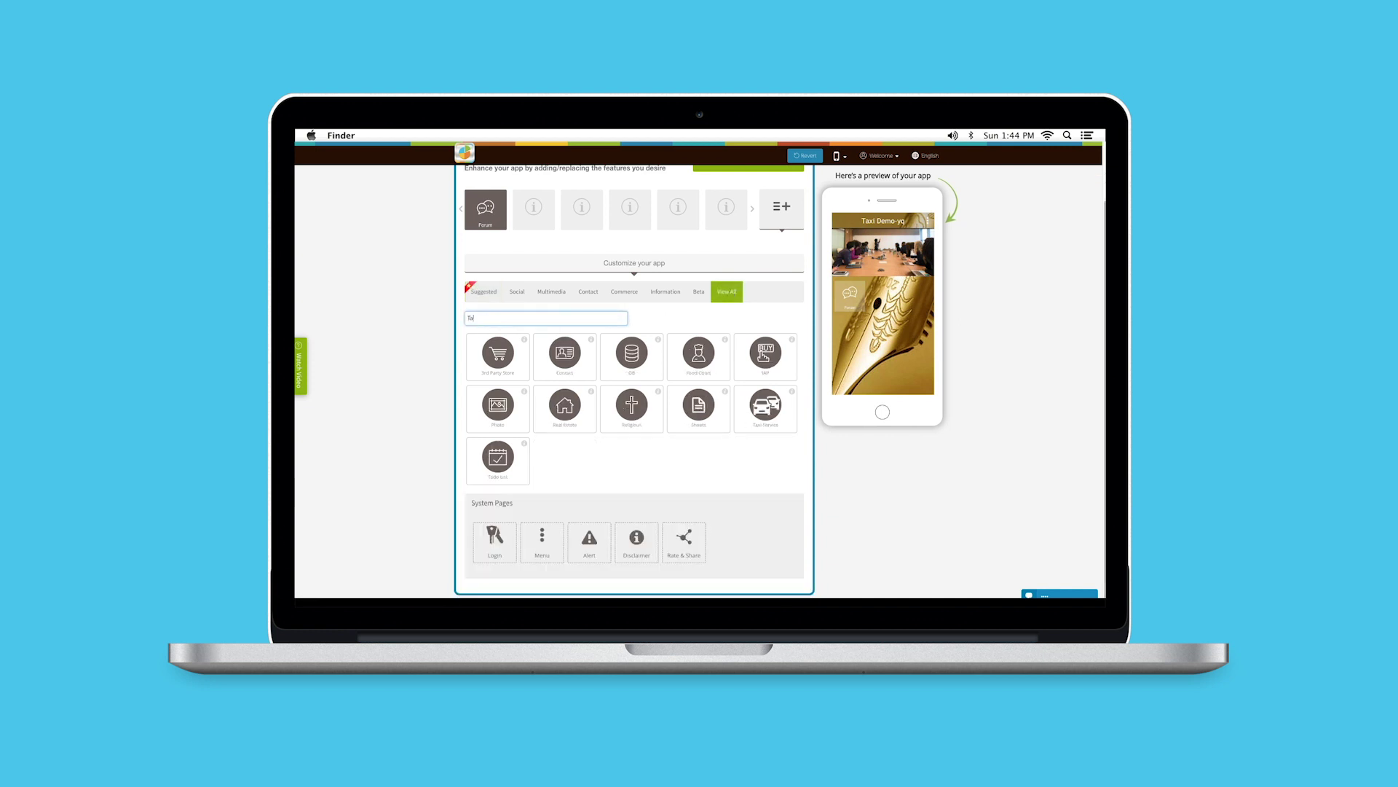
mouse_move(501, 415)
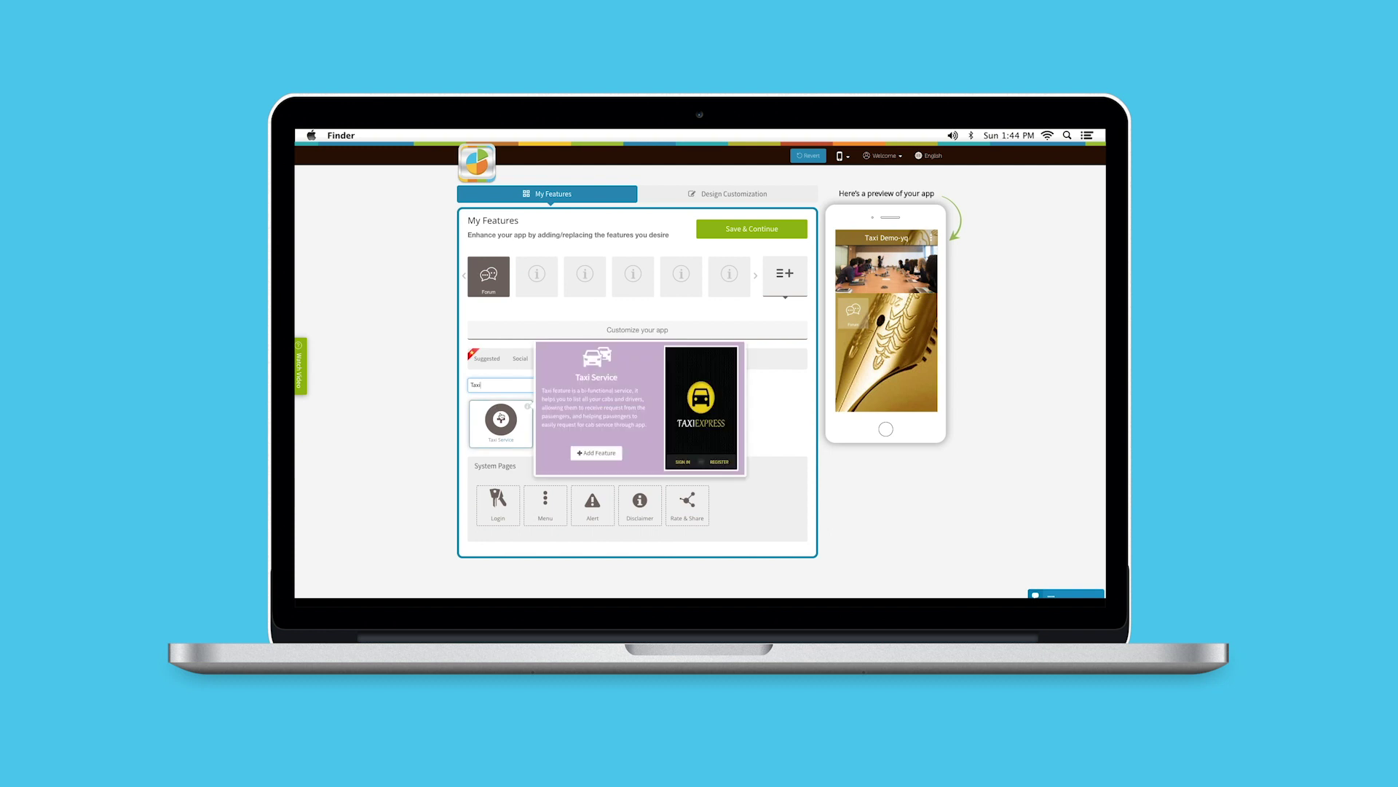
click(501, 417)
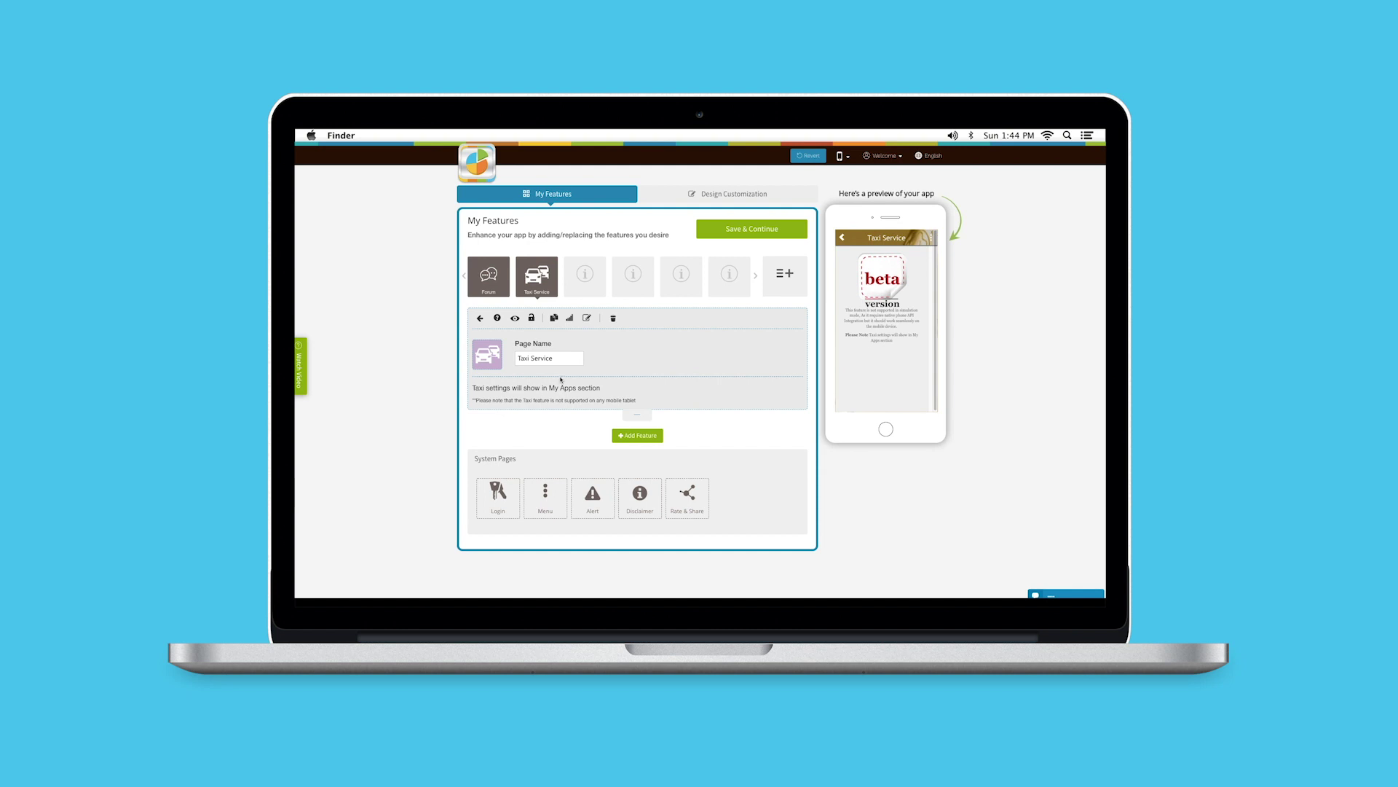
Review the Taxi Service page's name and its icon choices: outline icons, images and custom icon upload
click(561, 362)
click(490, 364)
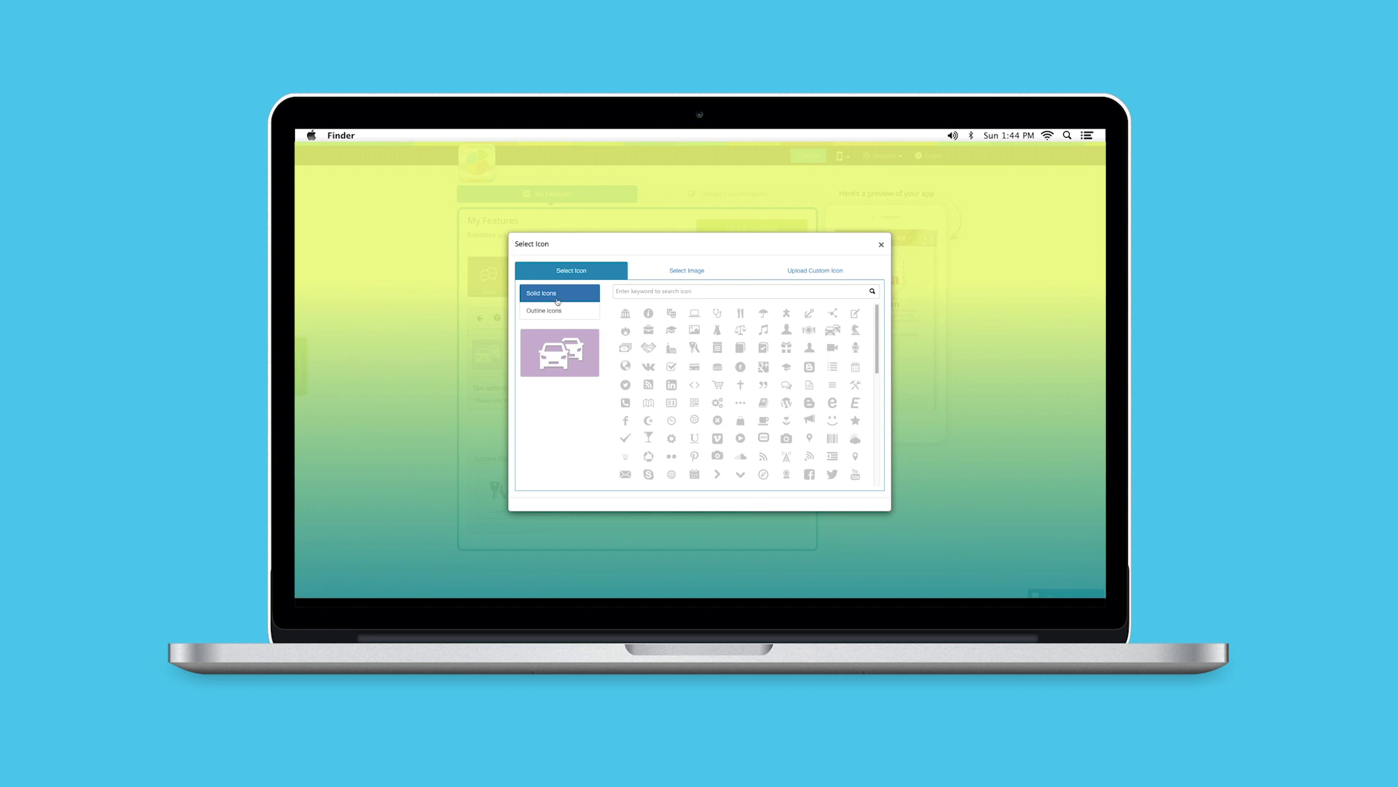
click(559, 311)
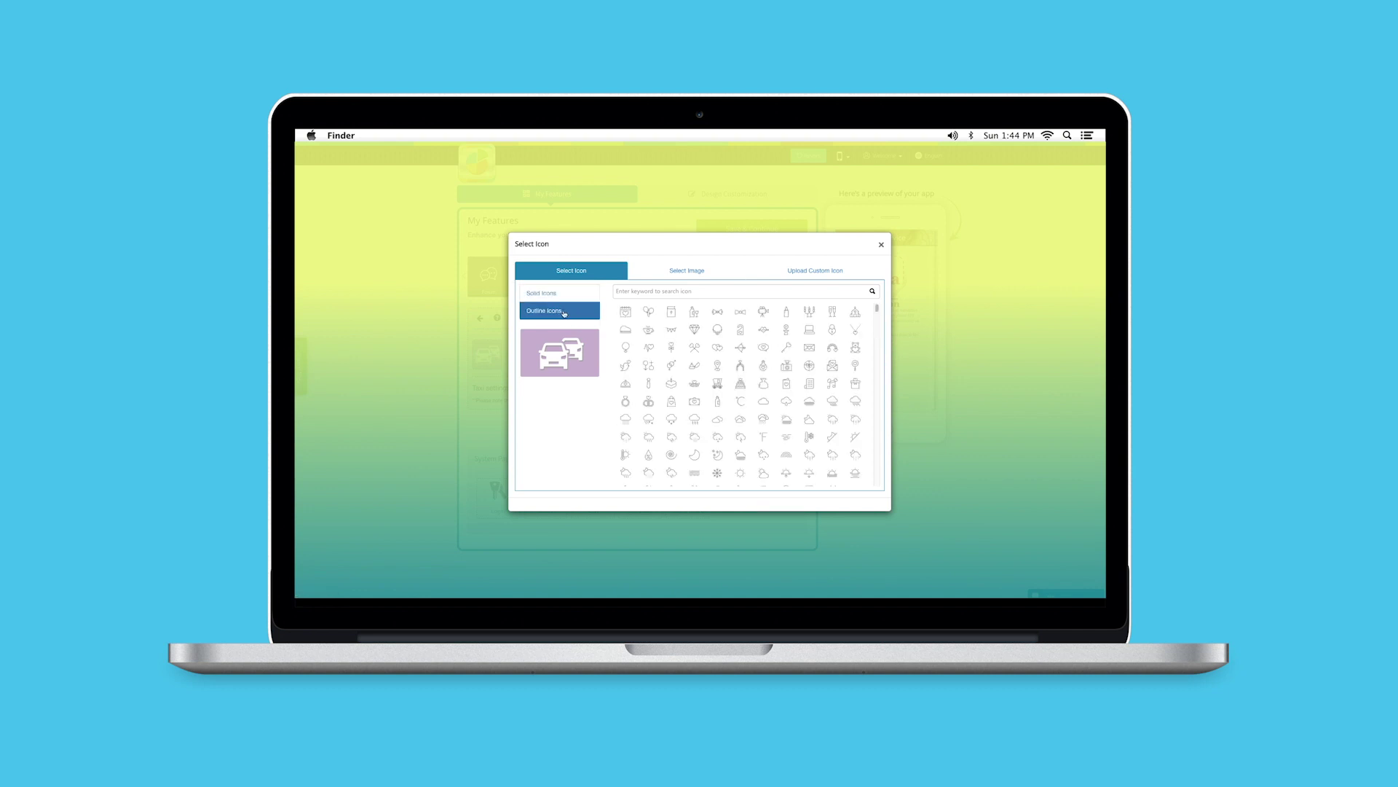
click(682, 272)
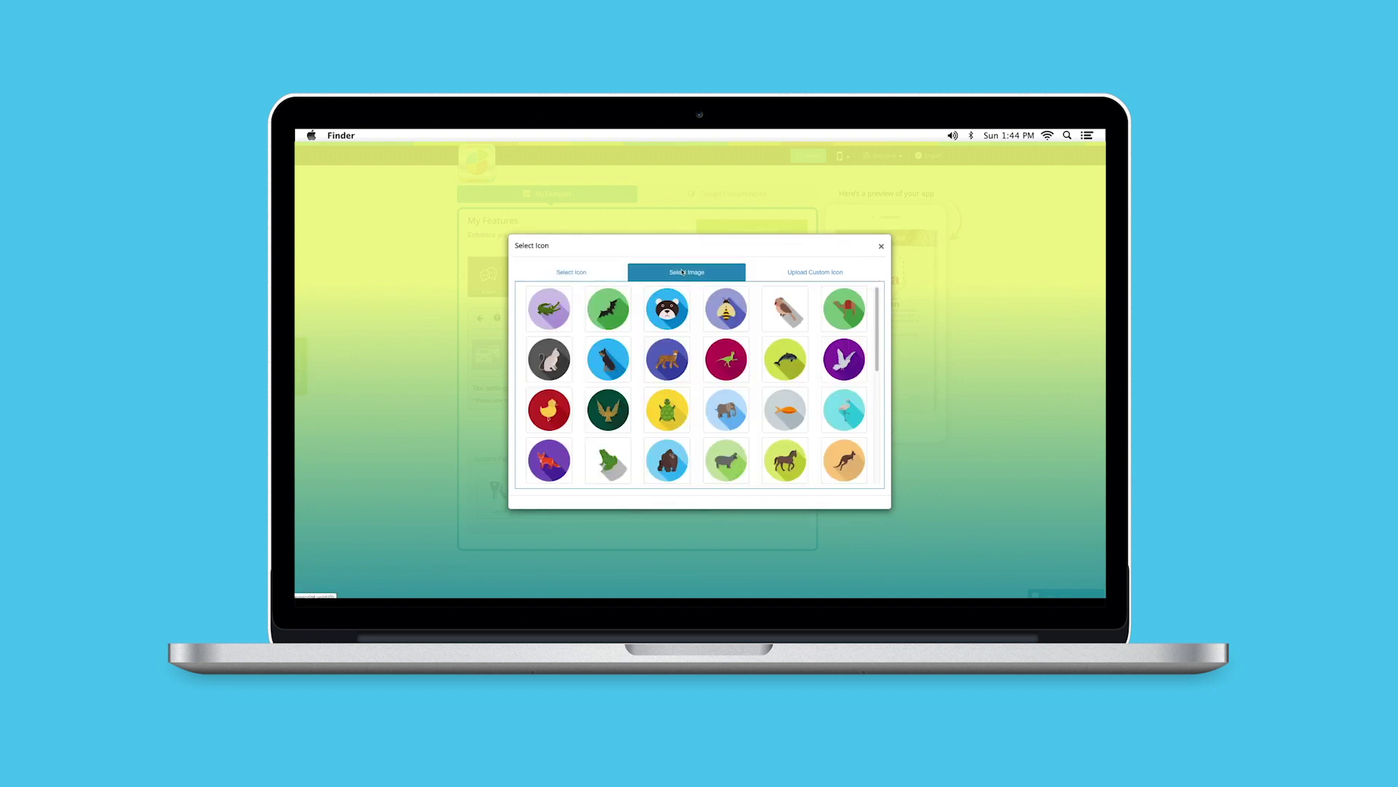
click(802, 278)
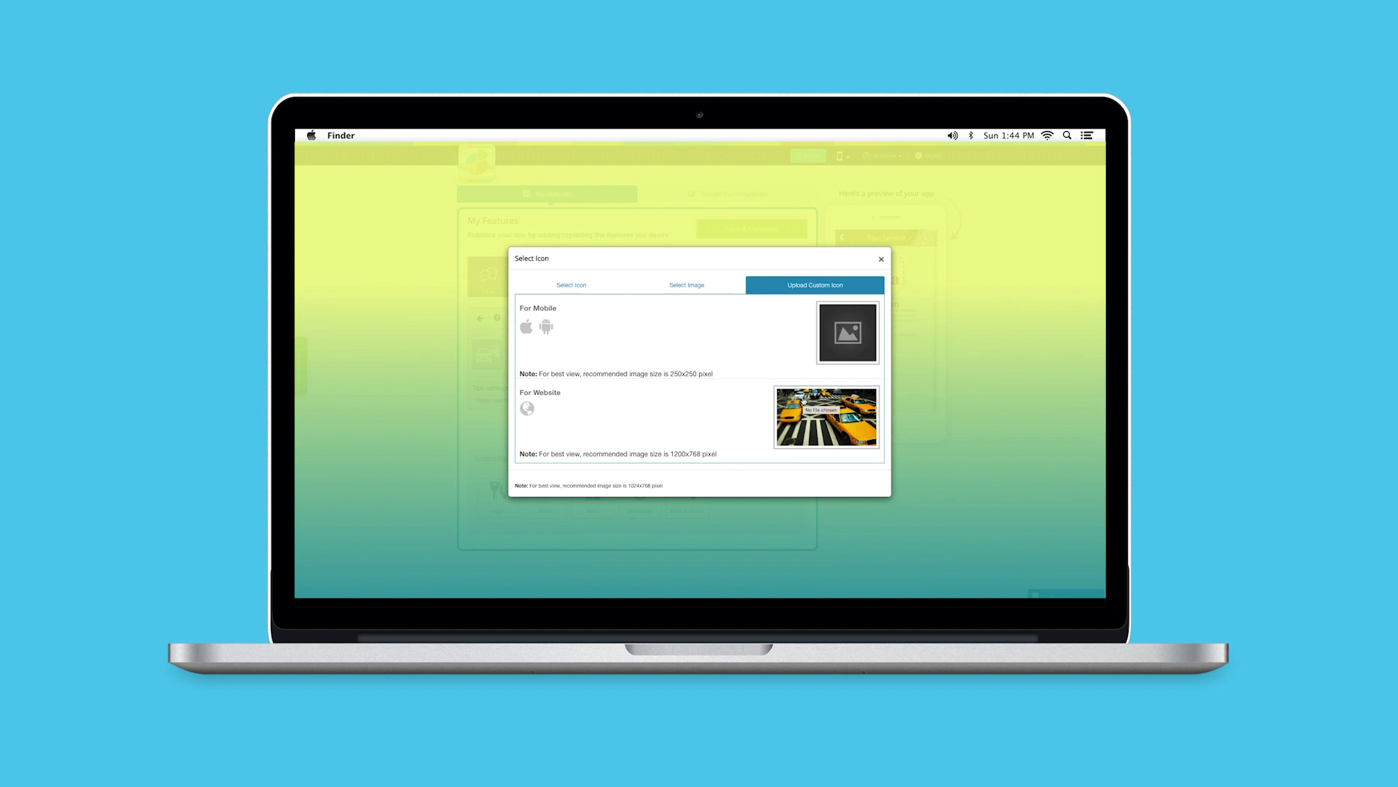
click(882, 260)
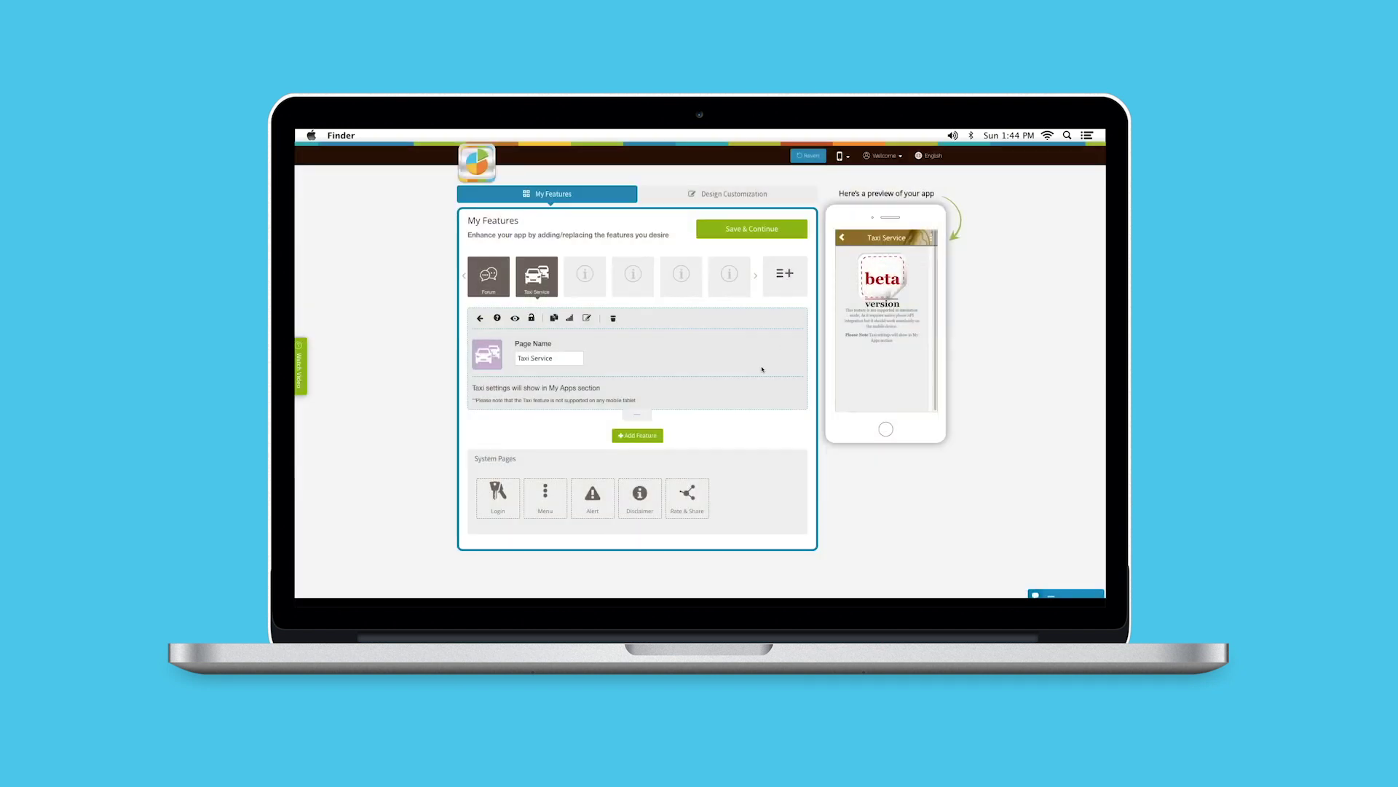
Save the app's features and open its Taxi Service settings
click(751, 229)
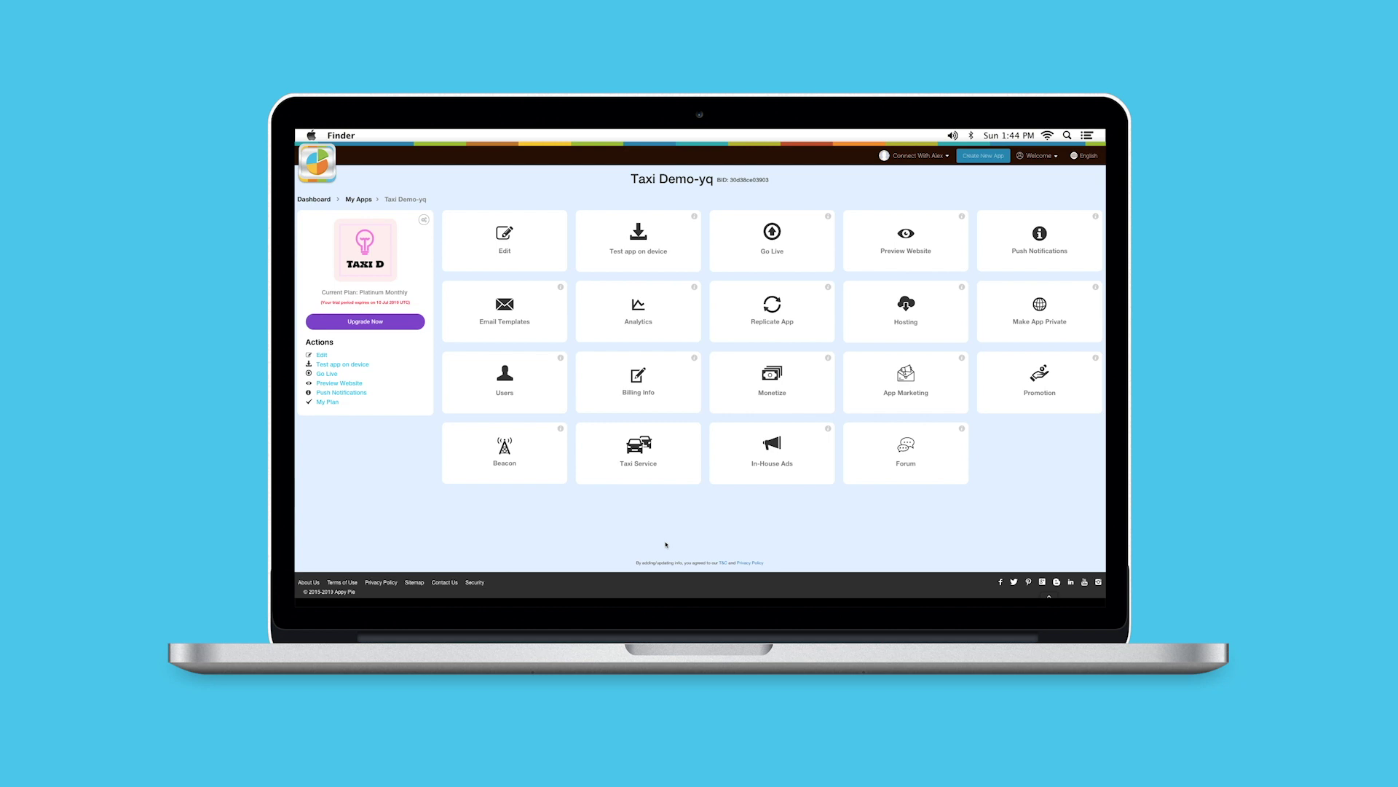
click(638, 457)
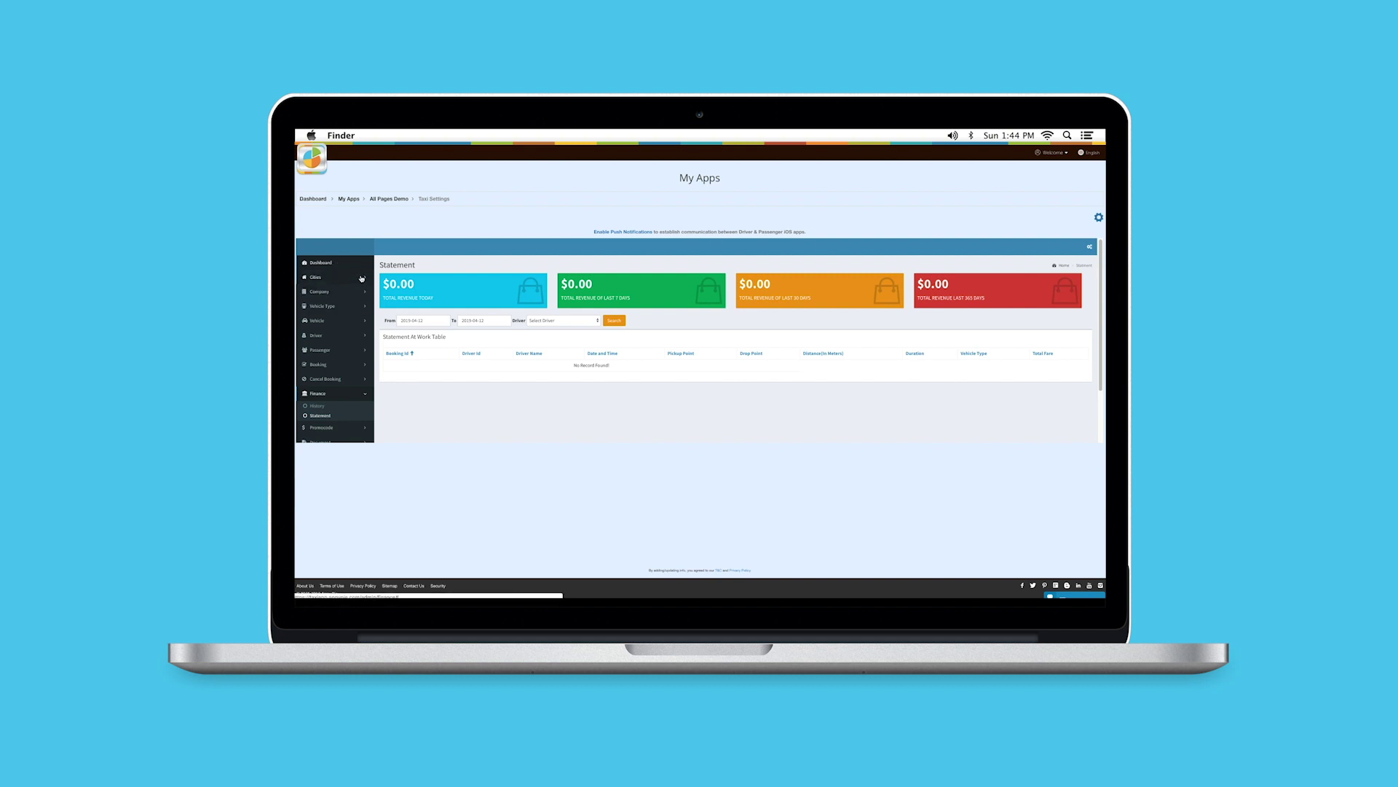
Examine the country management table, including its search field and the edit option for Afghanistan
click(362, 277)
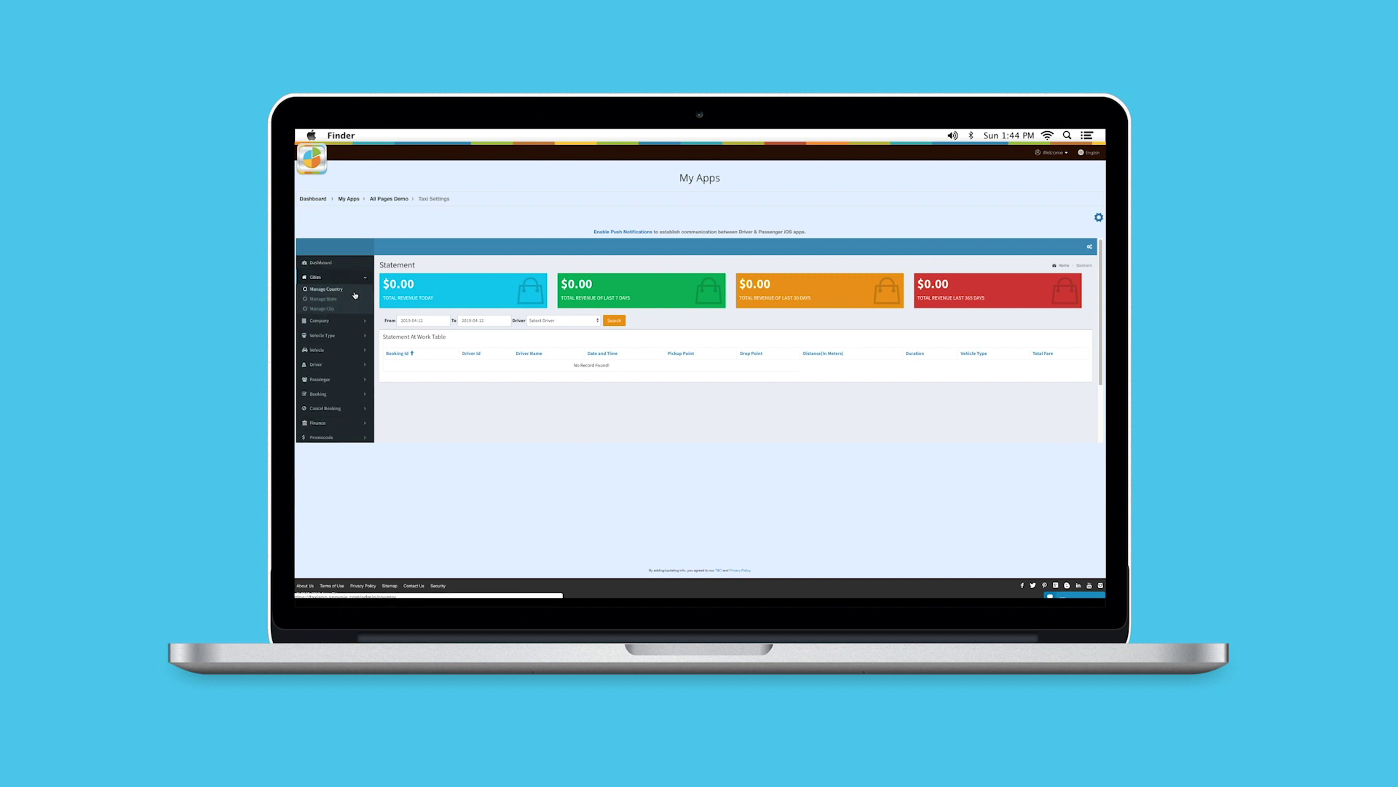
click(335, 290)
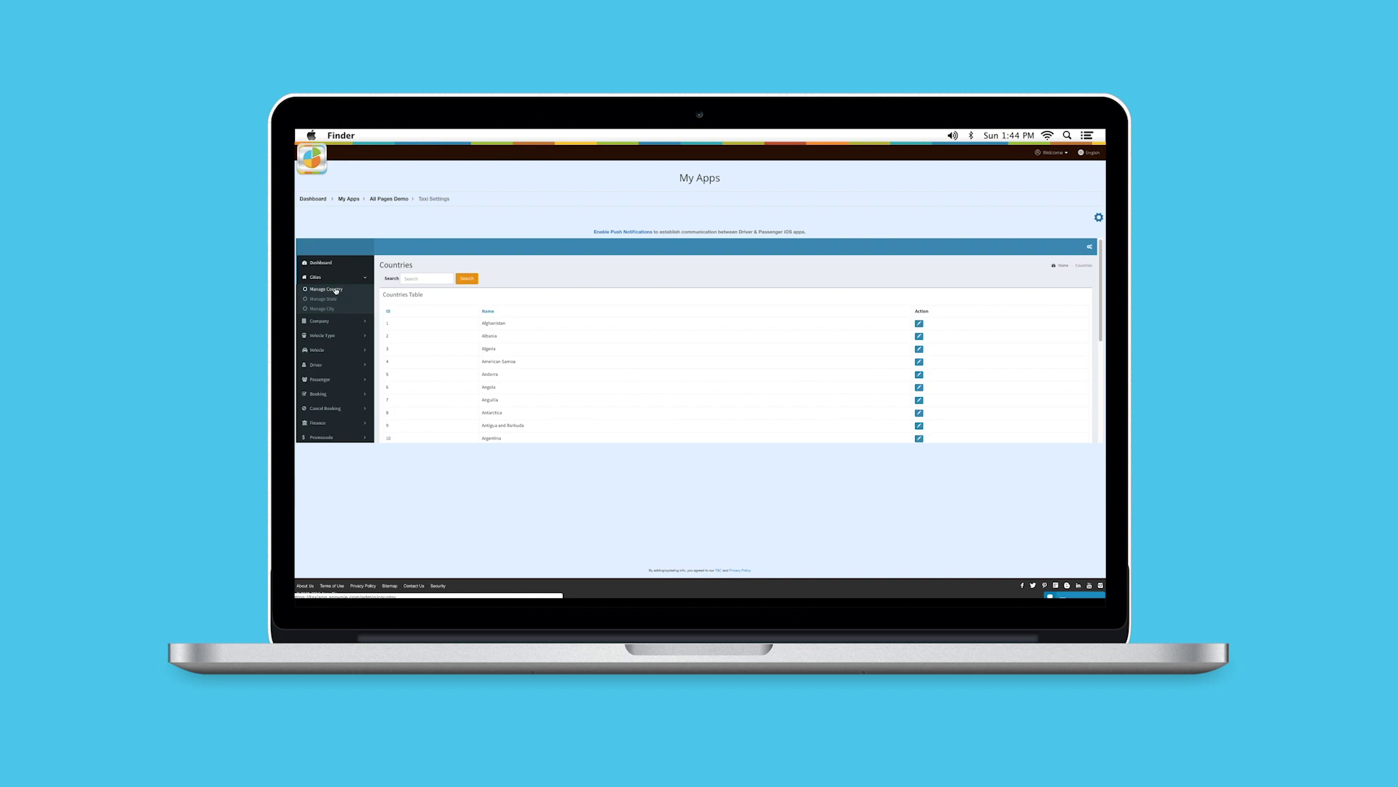
click(405, 279)
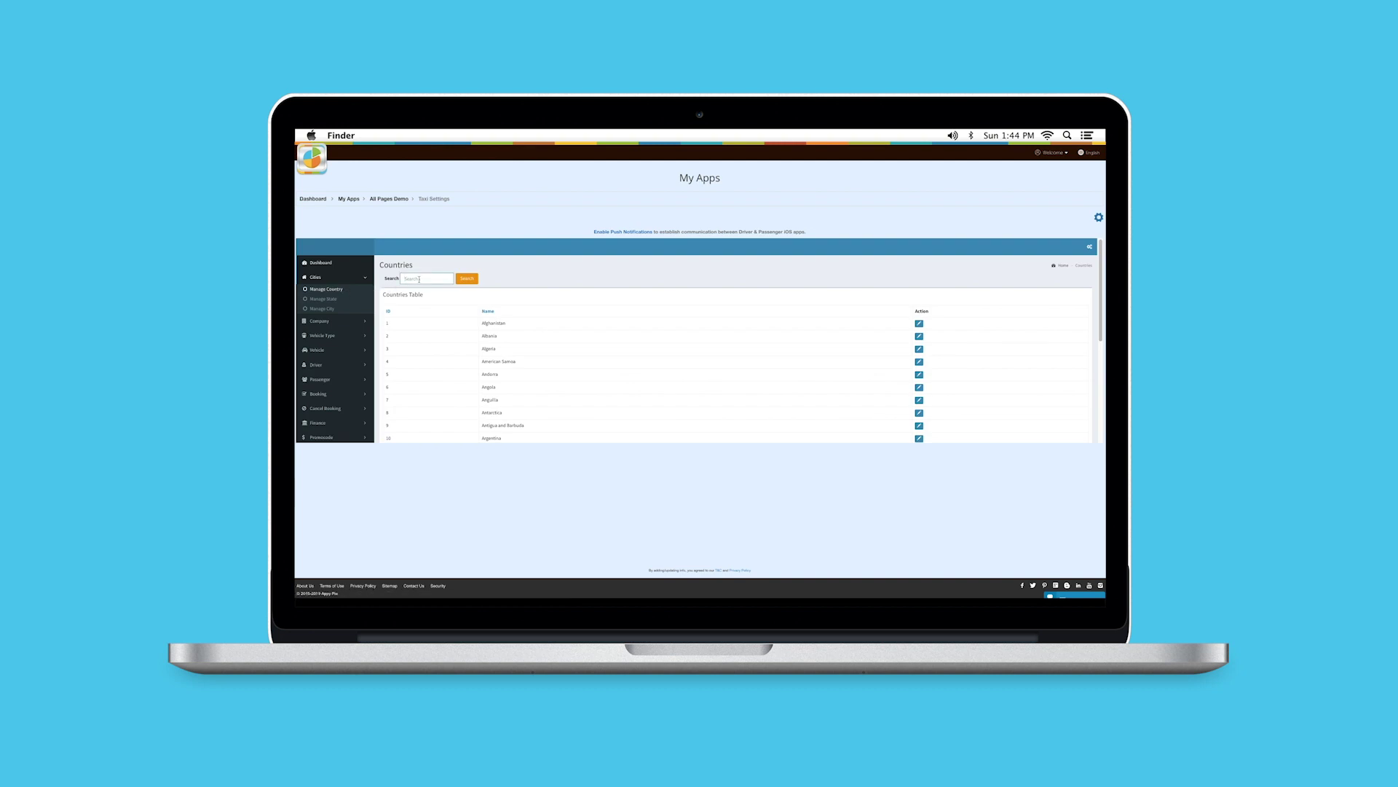
click(919, 325)
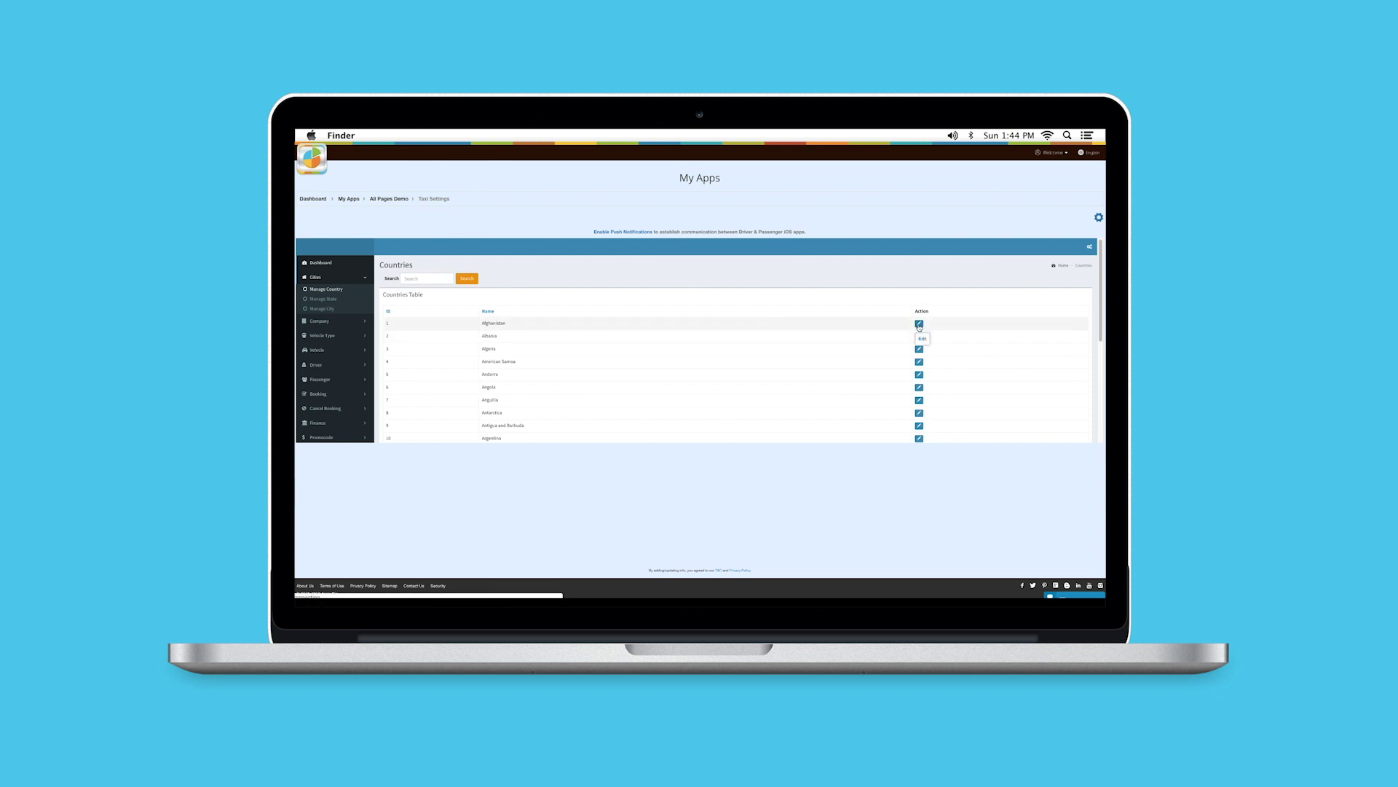
Try to add a new state with Afghanistan as the country and a blank state name
click(325, 300)
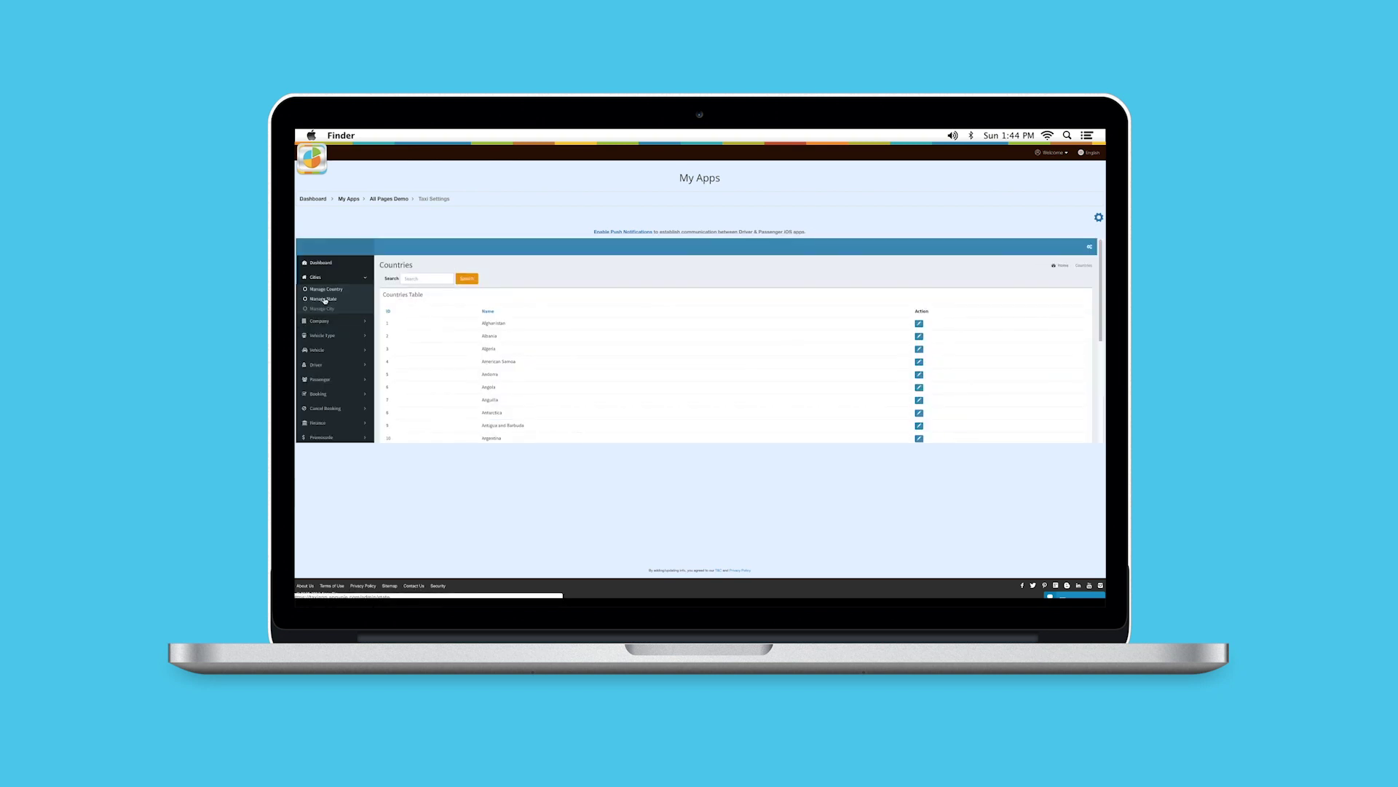
click(444, 281)
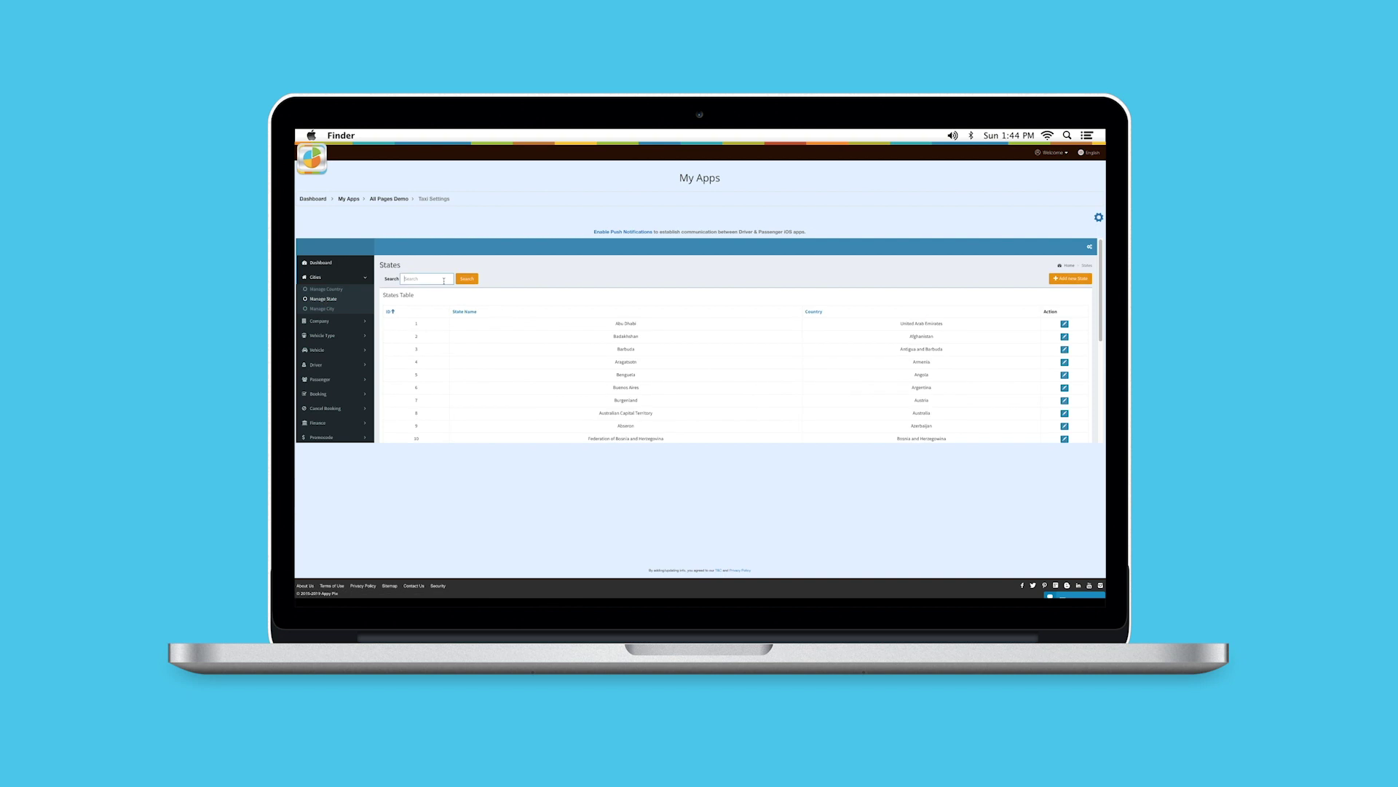
click(1069, 278)
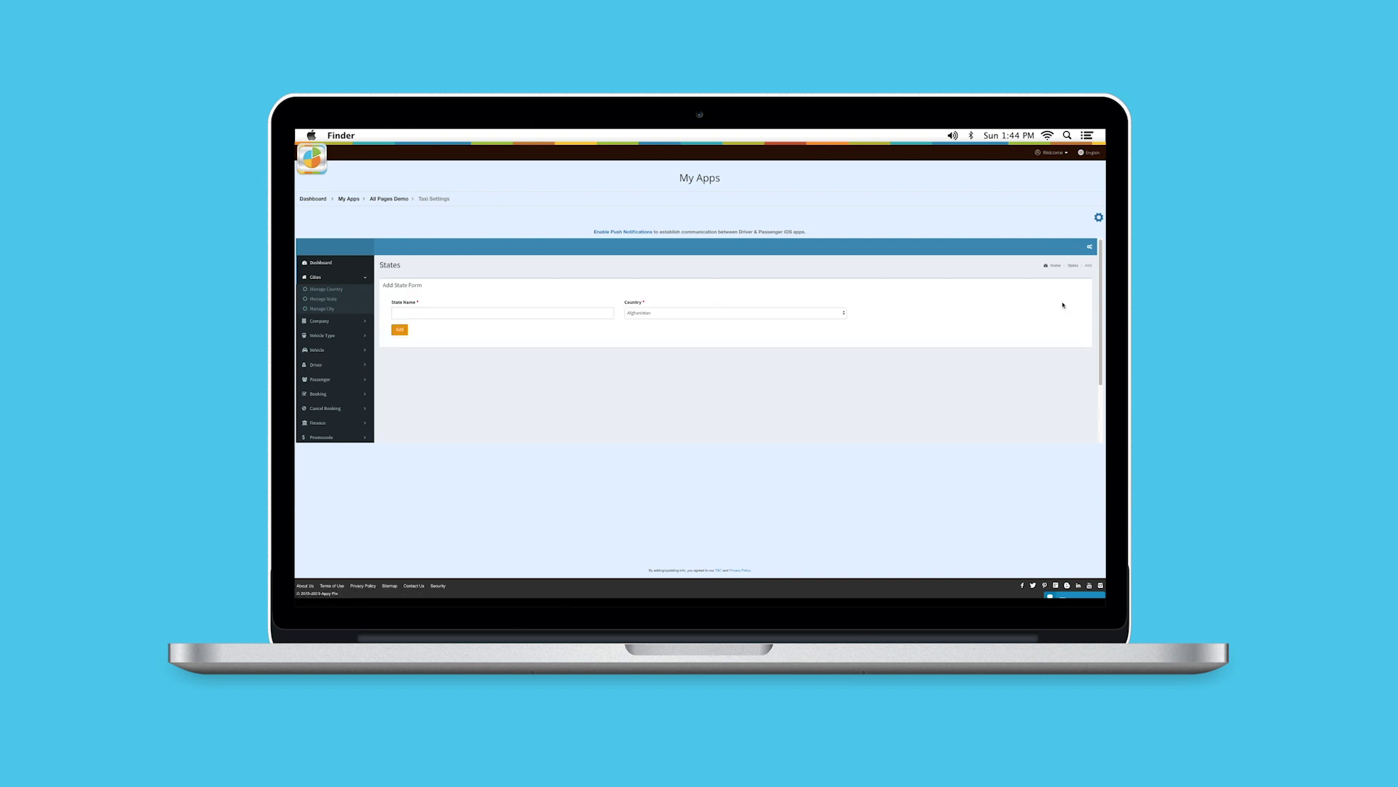
click(453, 315)
click(669, 319)
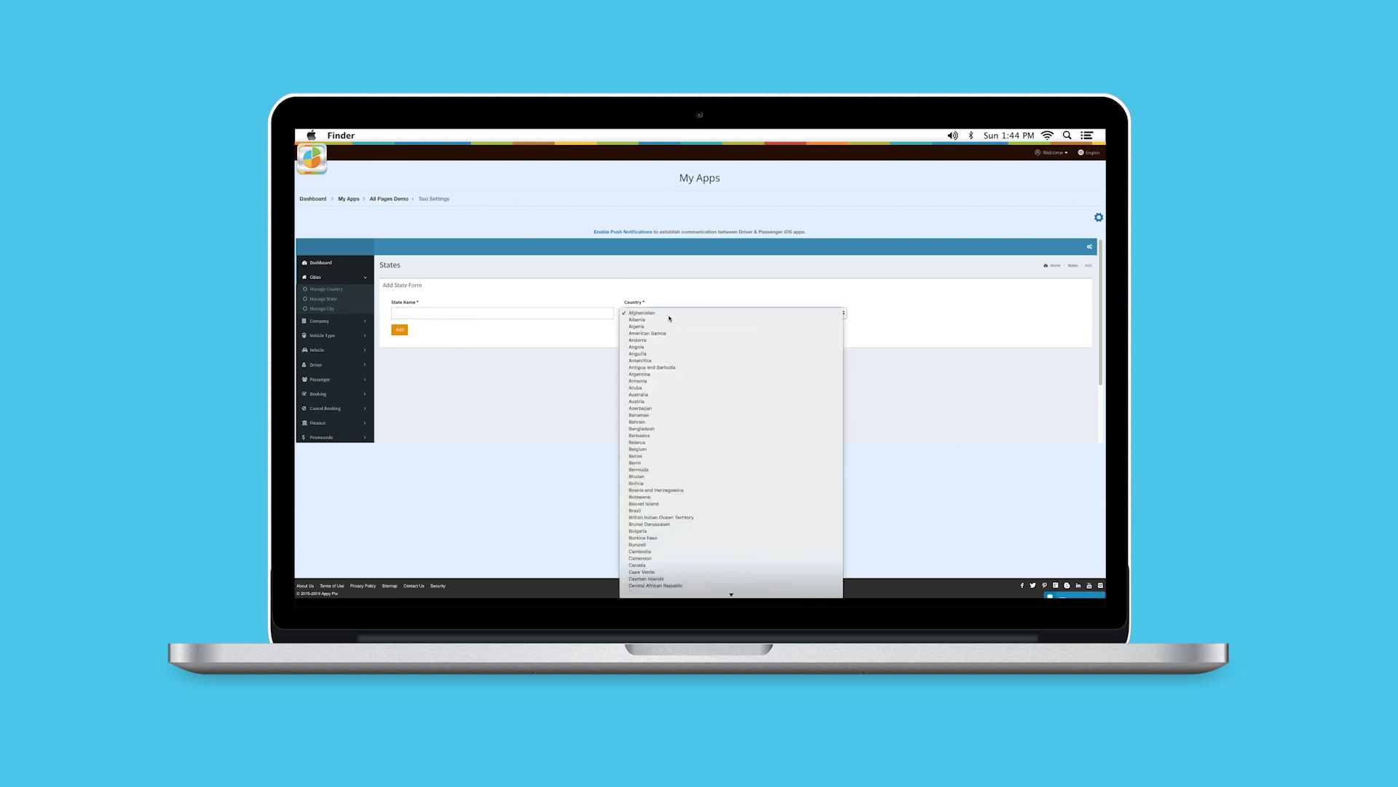
click(669, 313)
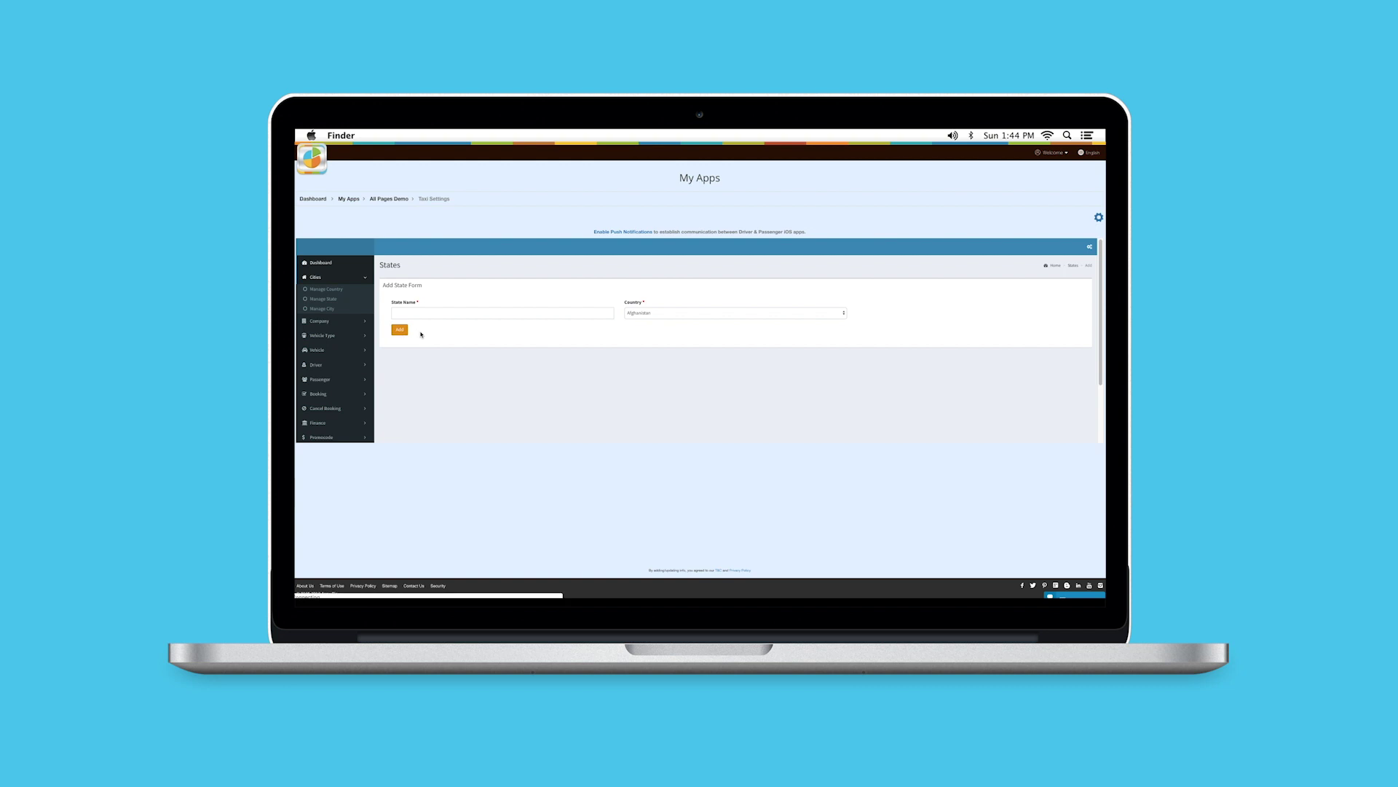
click(400, 329)
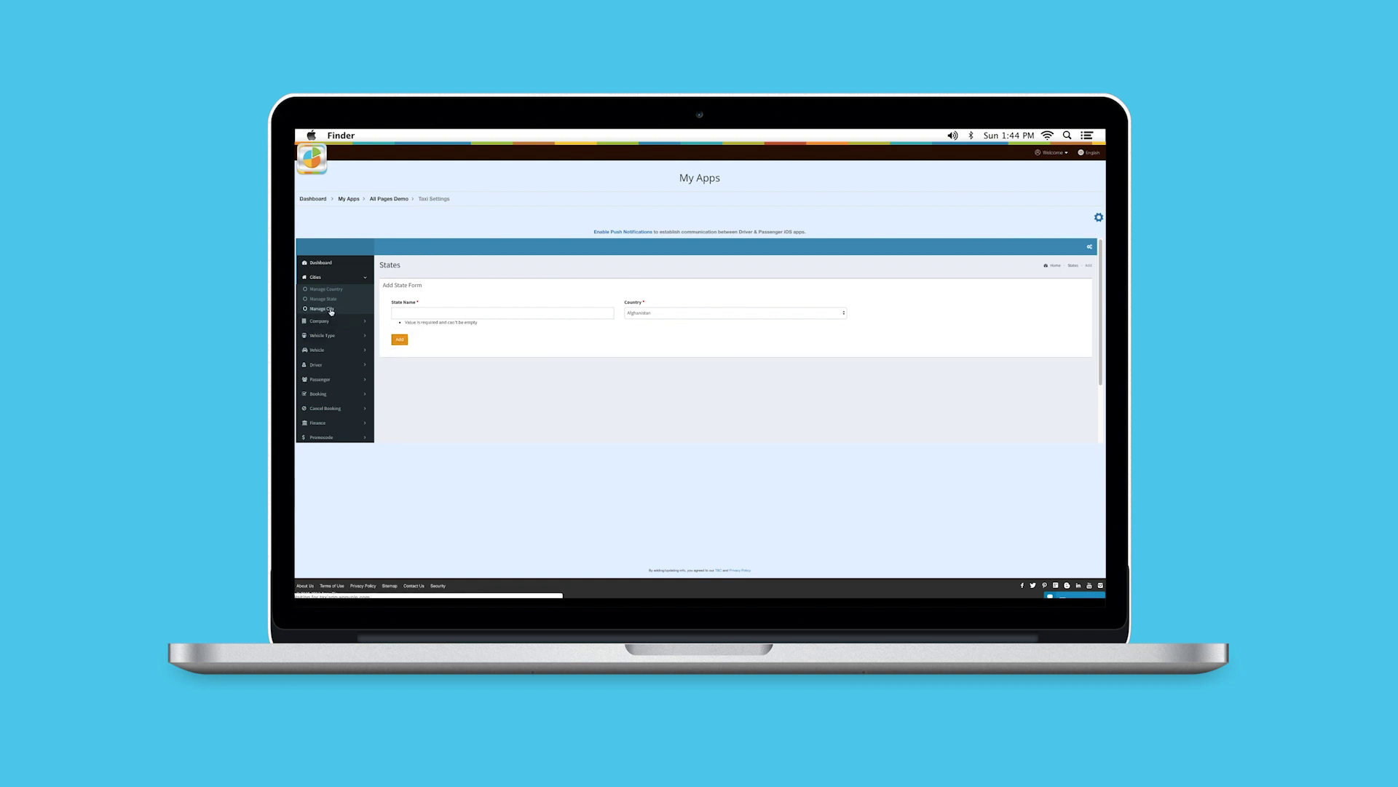
Add a new city with country United States and state Alabama, picking a suggested location in WA, USA as its name
click(330, 309)
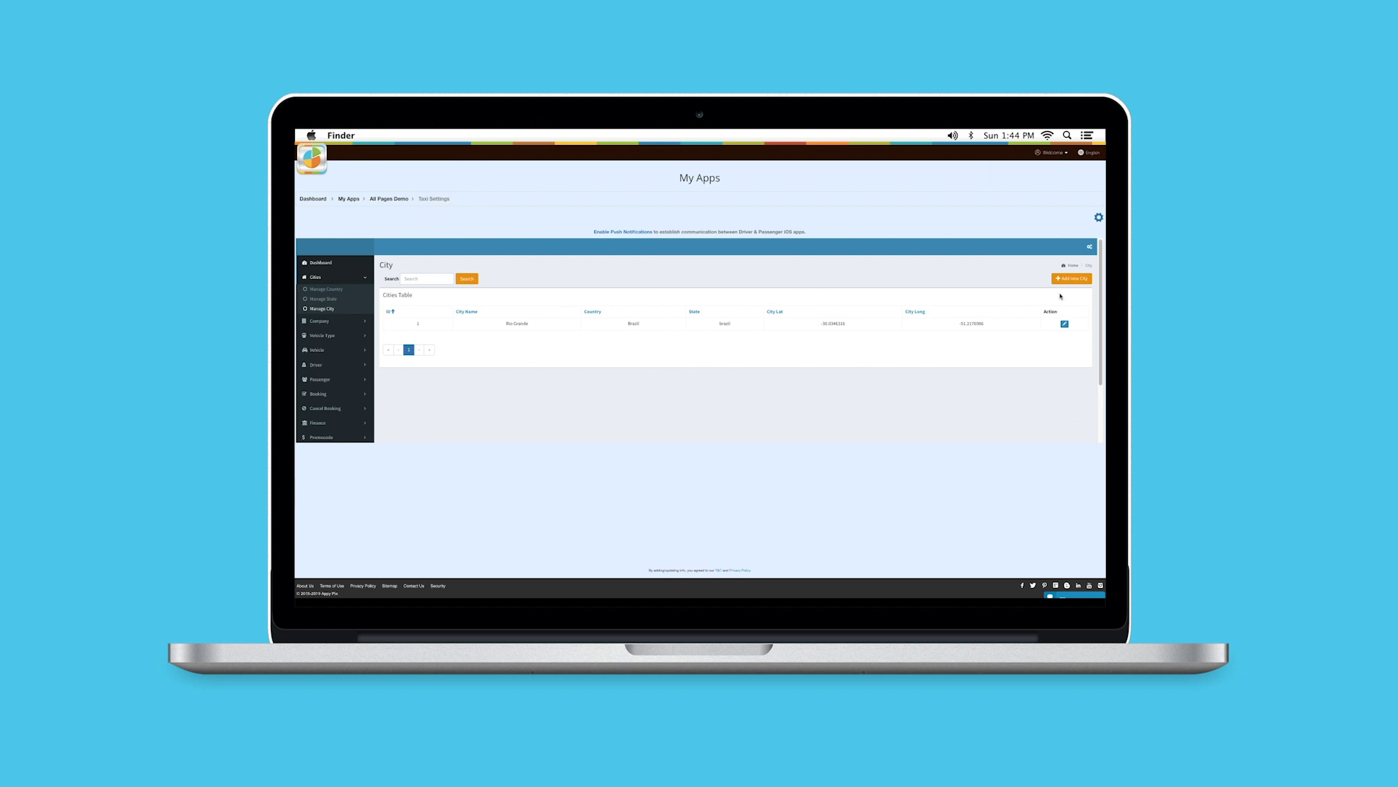
click(1071, 279)
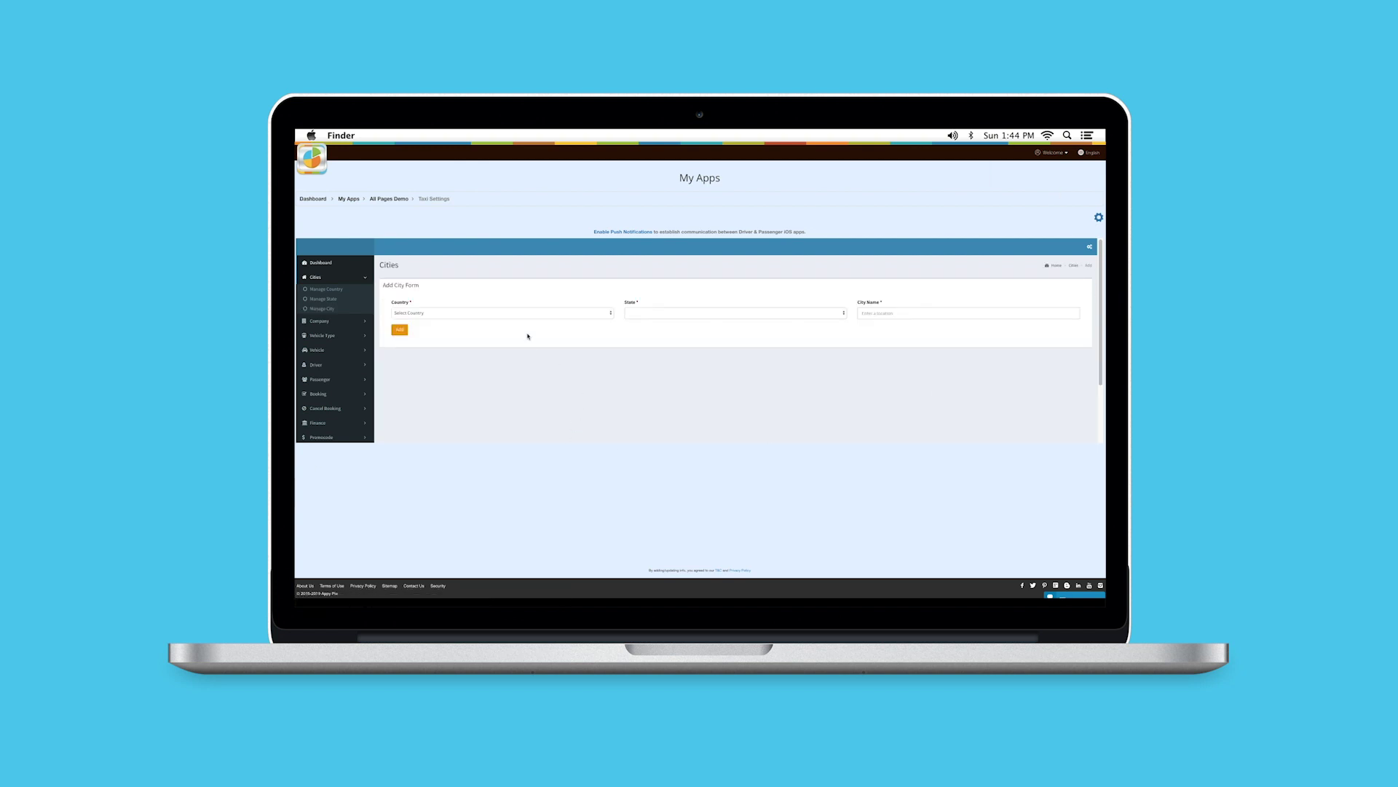
click(525, 313)
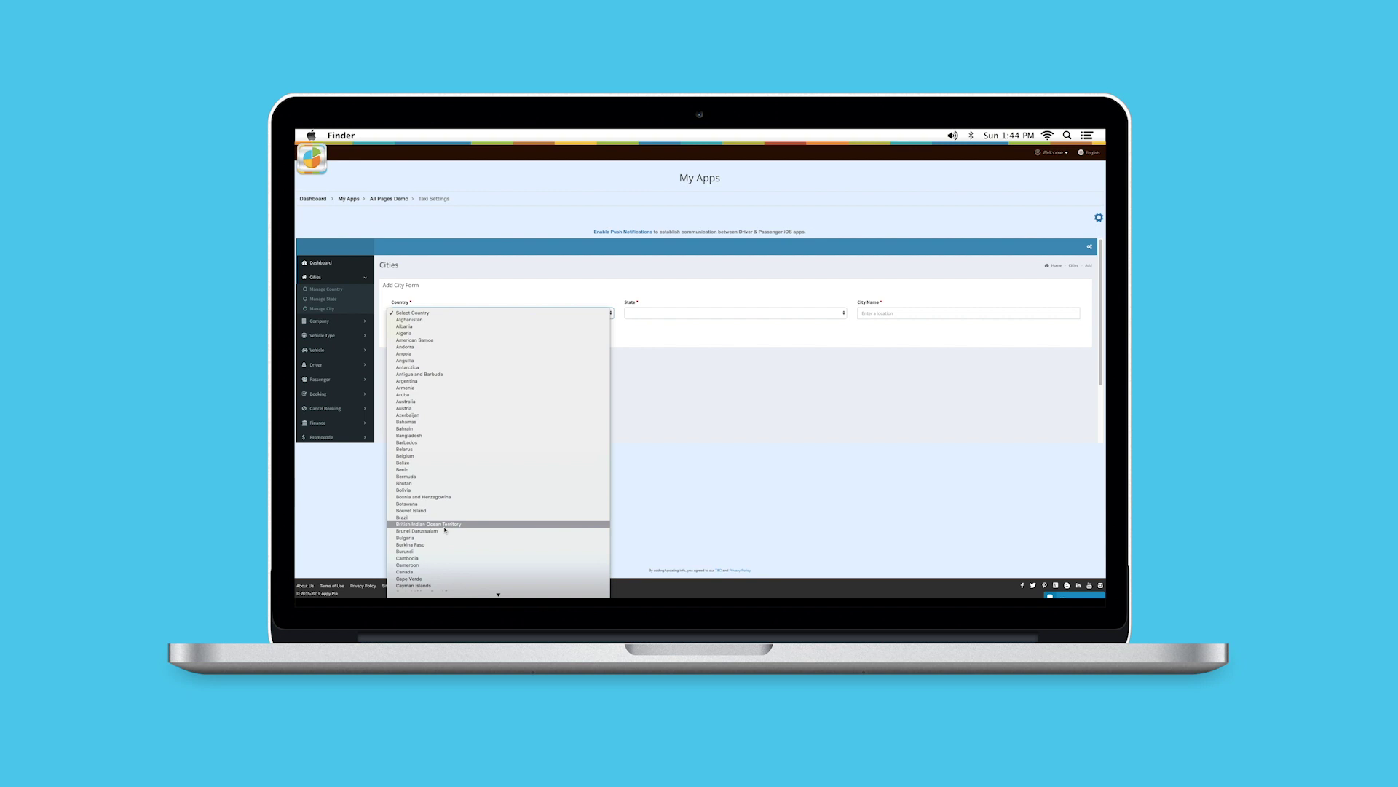
scroll(445, 529, down, 15)
click(446, 528)
click(726, 319)
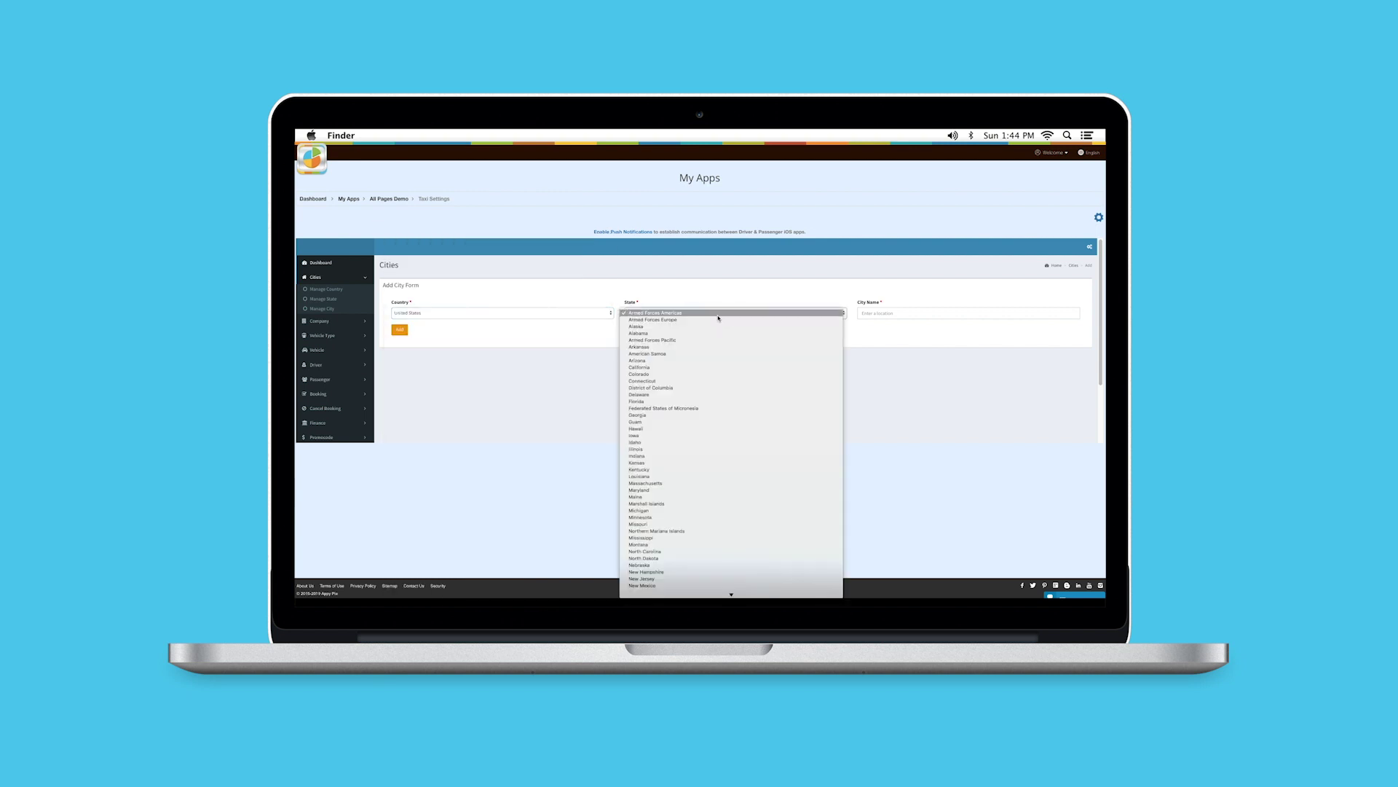
click(922, 310)
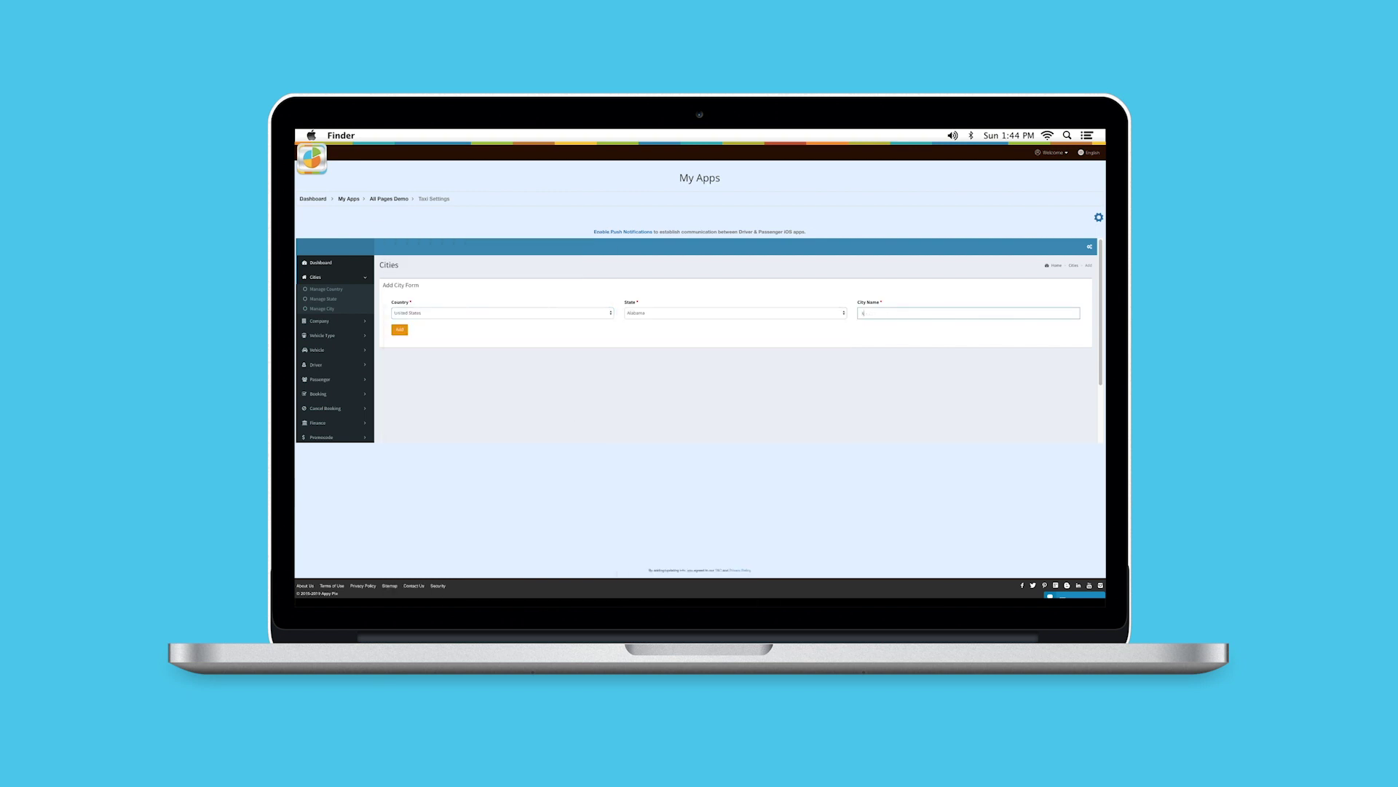
text(s)
click(926, 331)
click(400, 329)
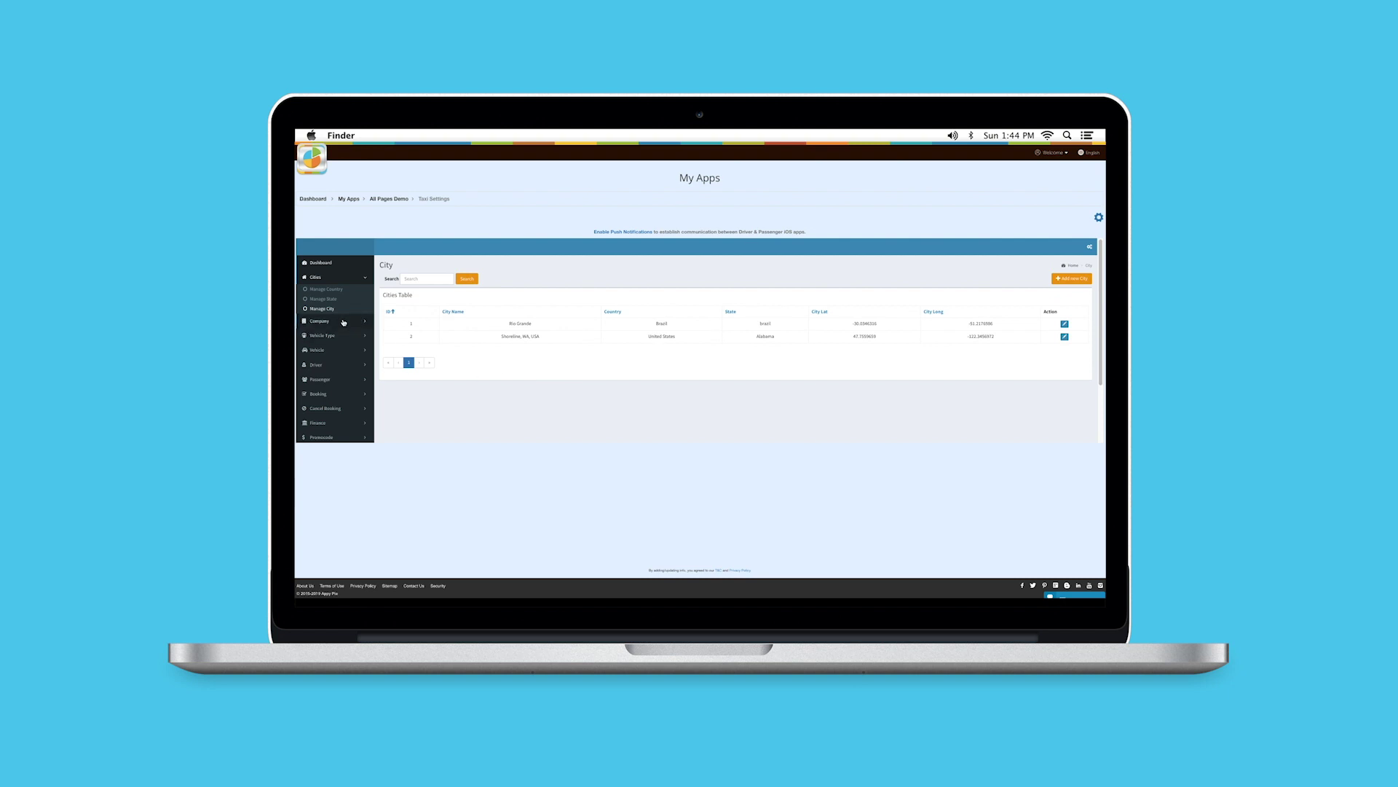
Add a company named Demo in the Washington, USA city with state Alabama, its address and contact details, and status Accepted
click(343, 322)
click(315, 305)
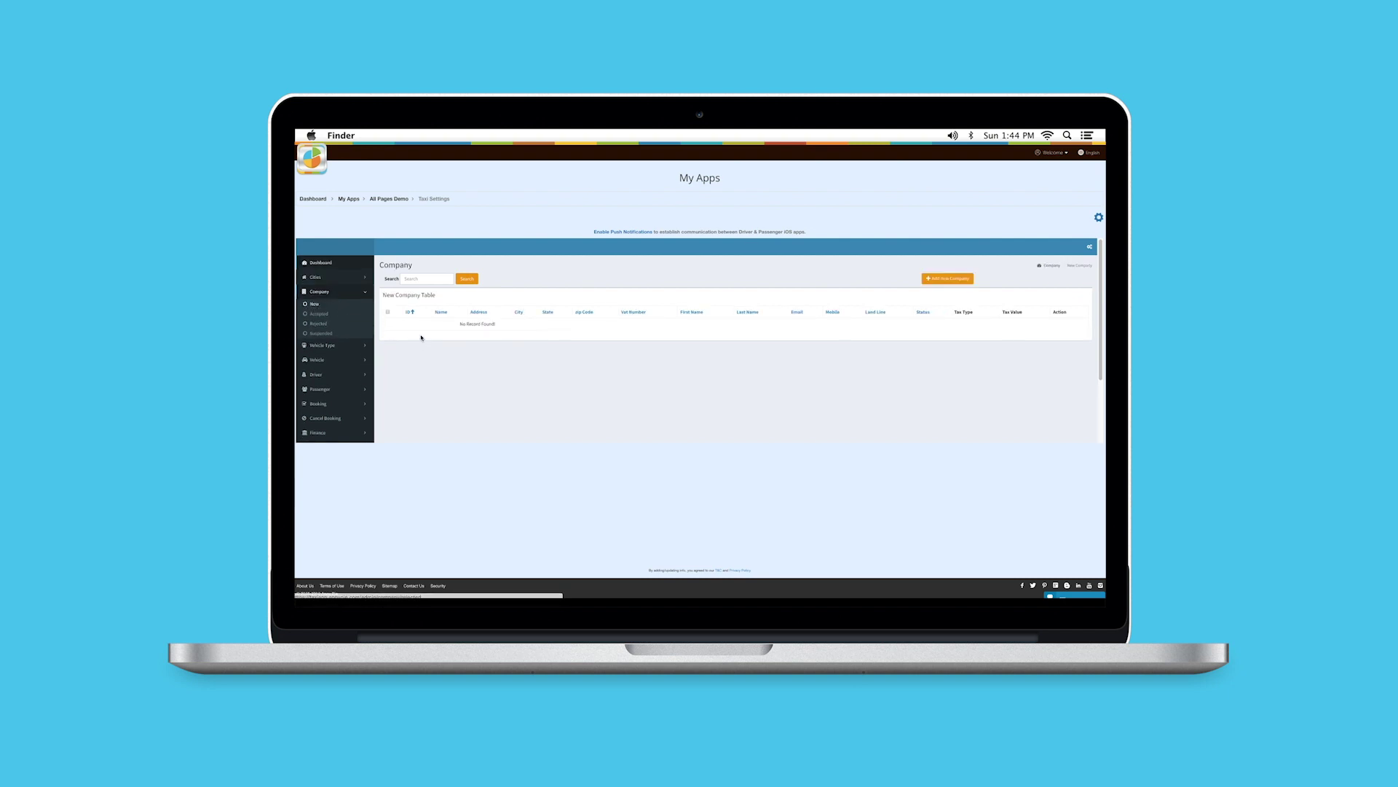
click(444, 278)
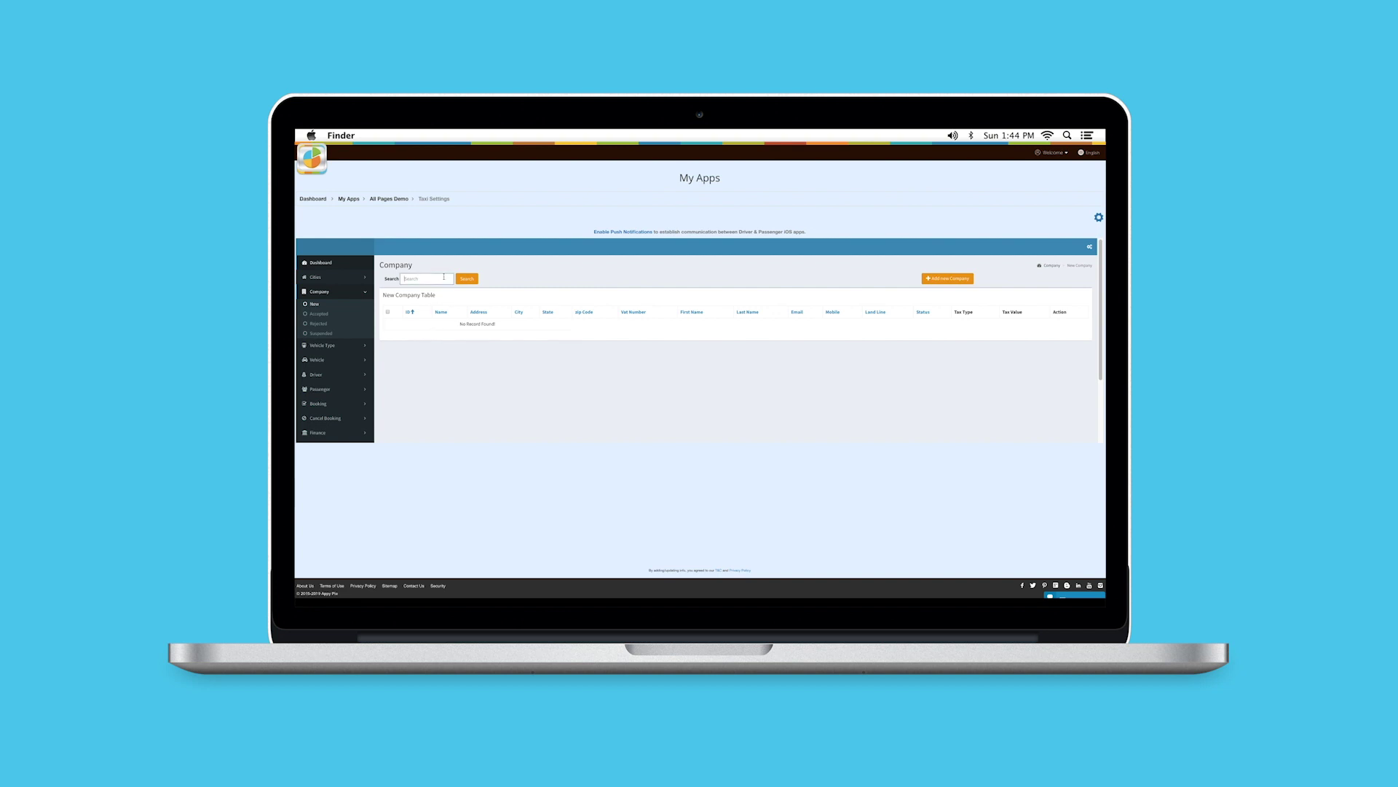
click(949, 279)
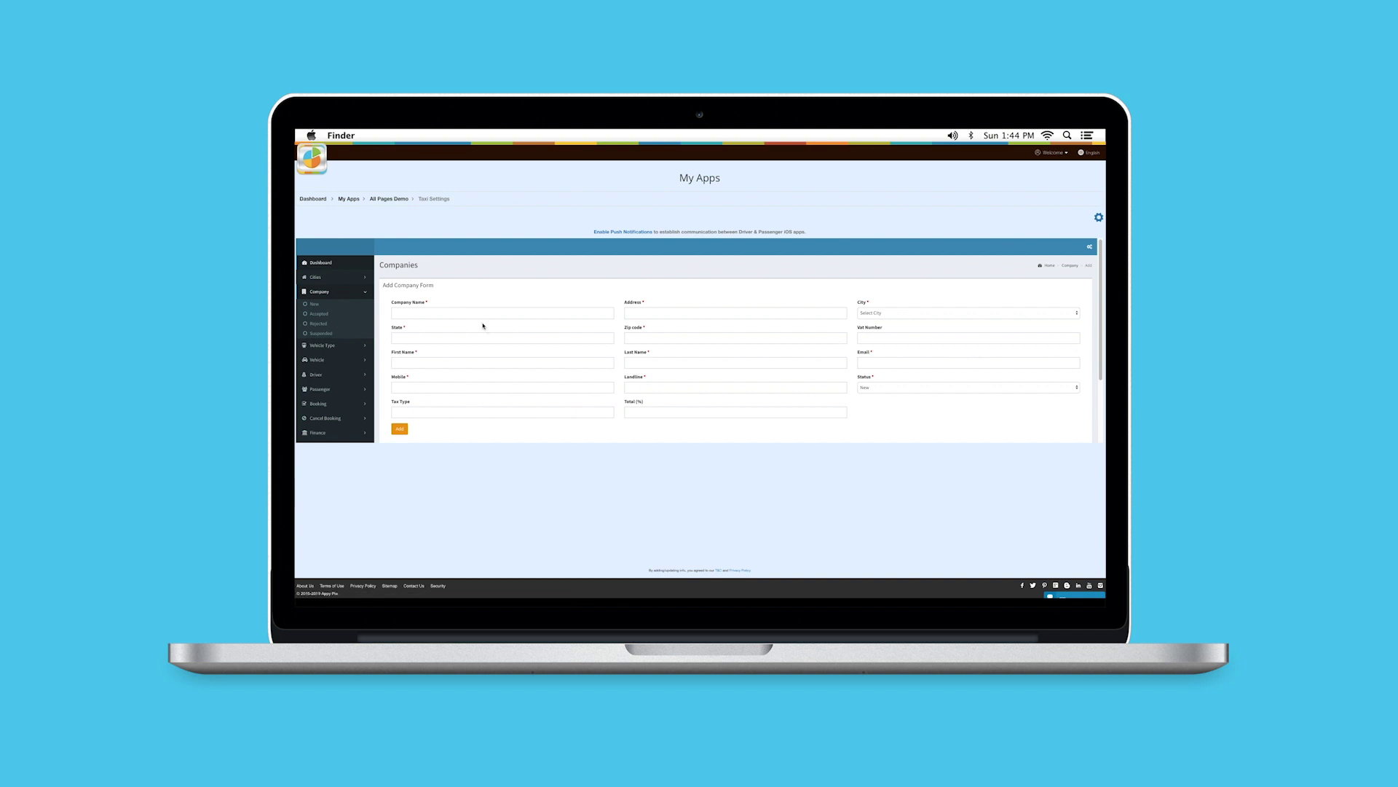
click(467, 315)
click(468, 328)
click(400, 429)
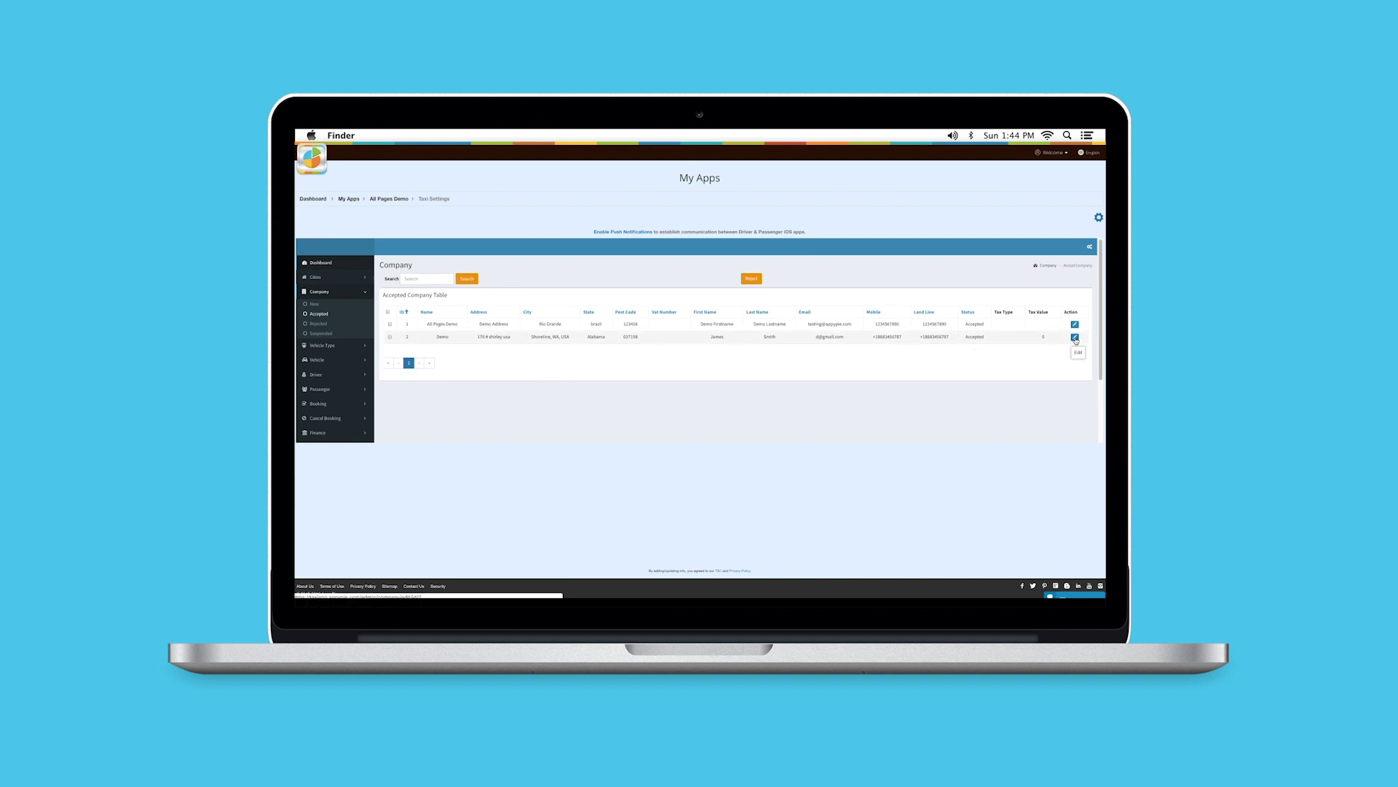
Resave the Demo company's details from the accepted companies, and view the rejected and suspended company tables
click(1075, 338)
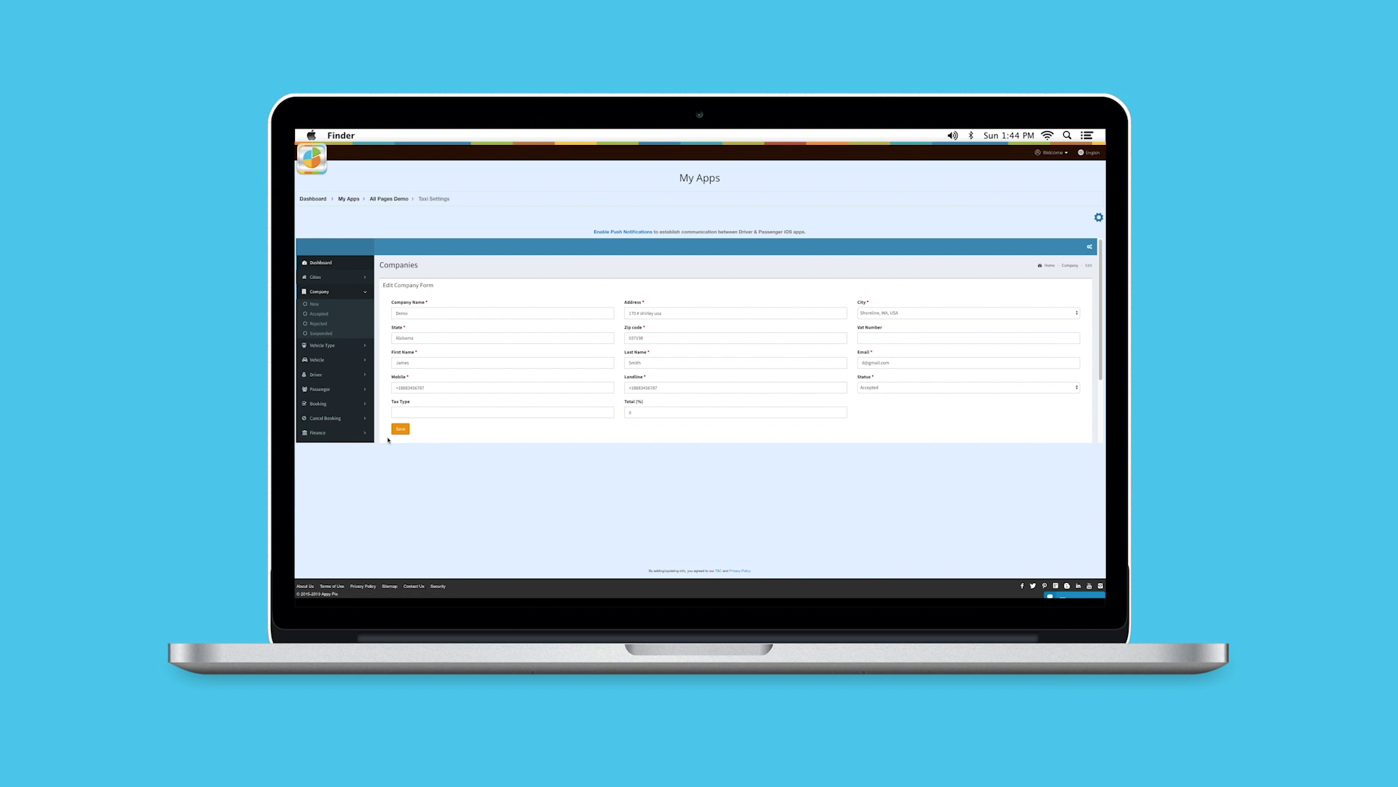
click(400, 430)
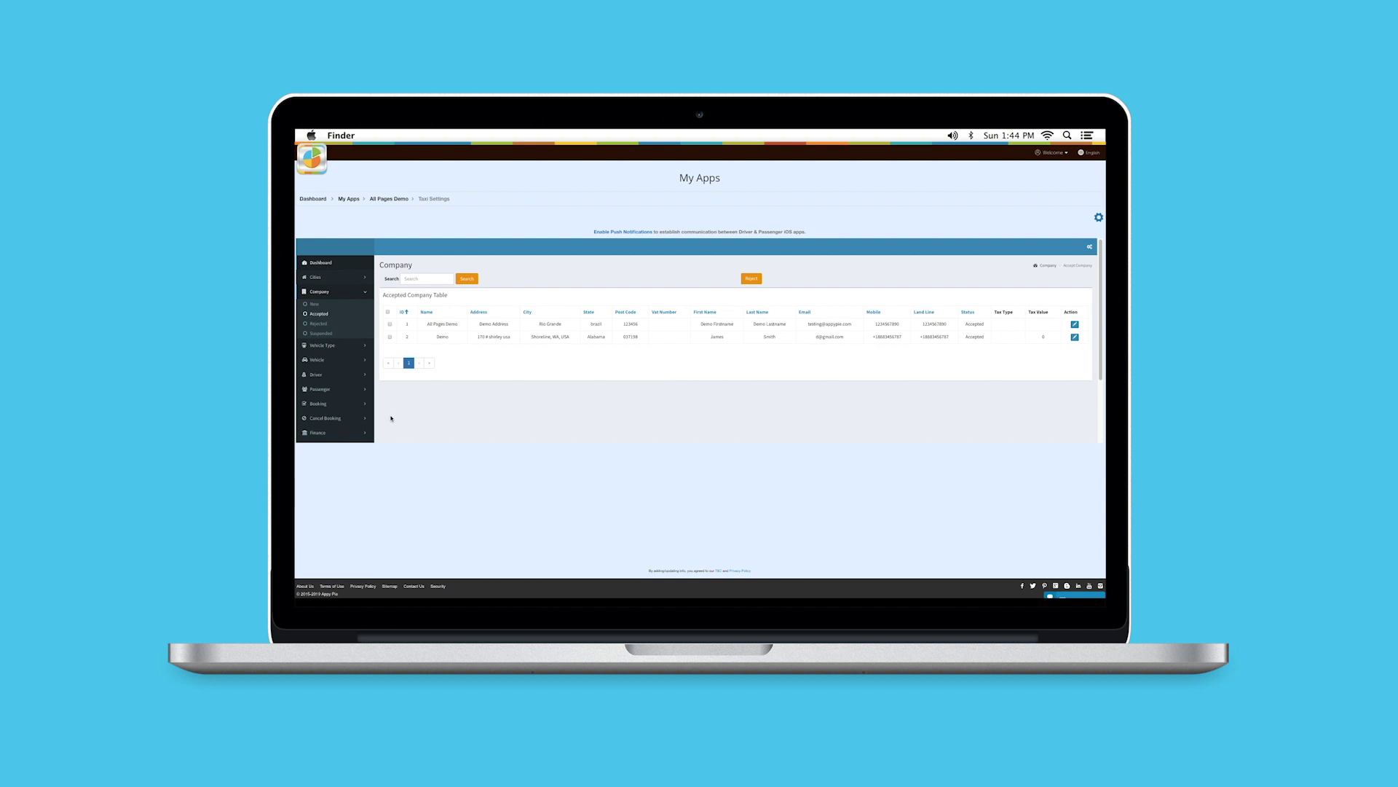
click(321, 324)
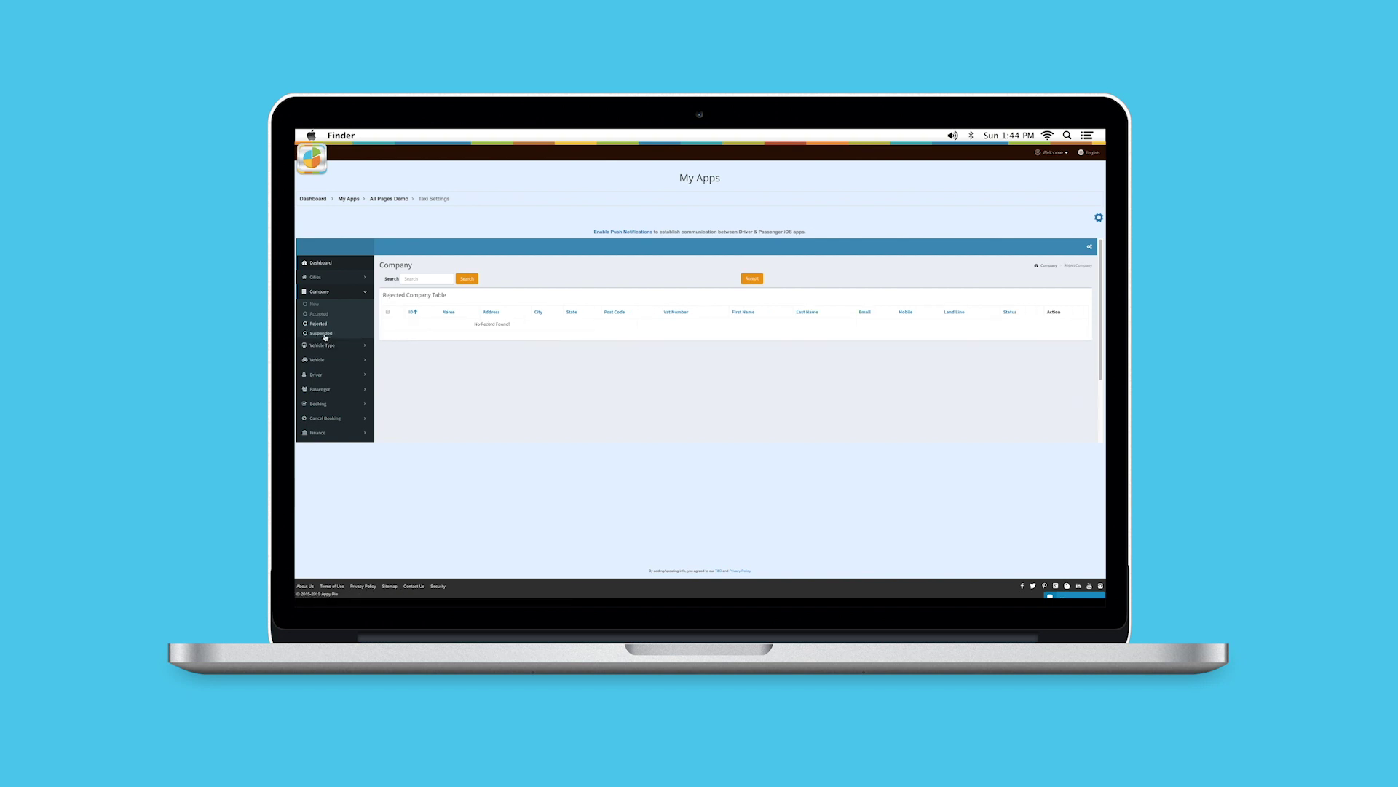
click(322, 334)
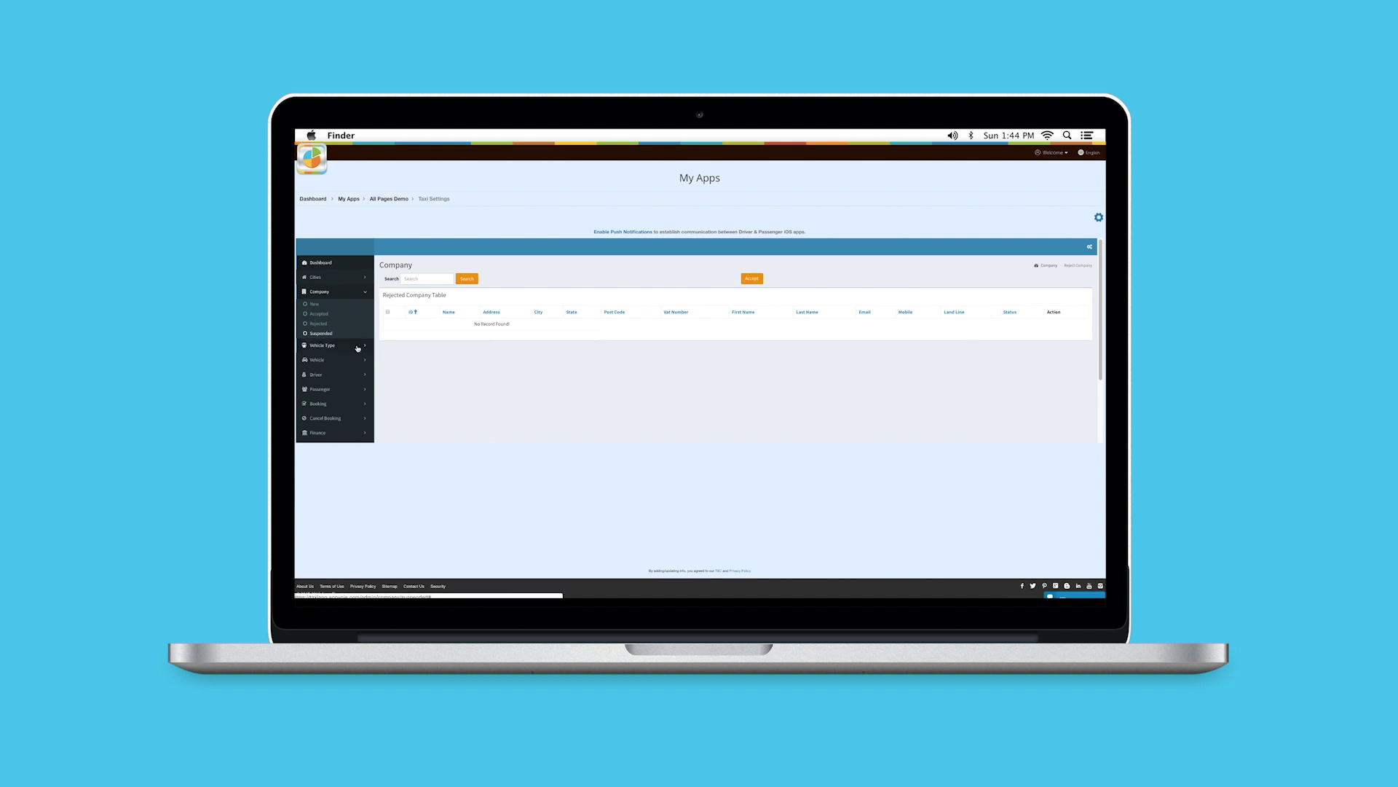
Add a vehicle type fare named Car with base fare 100, booking fee 100, price per km 100, price per minute 10 and cancellation price 50
click(362, 347)
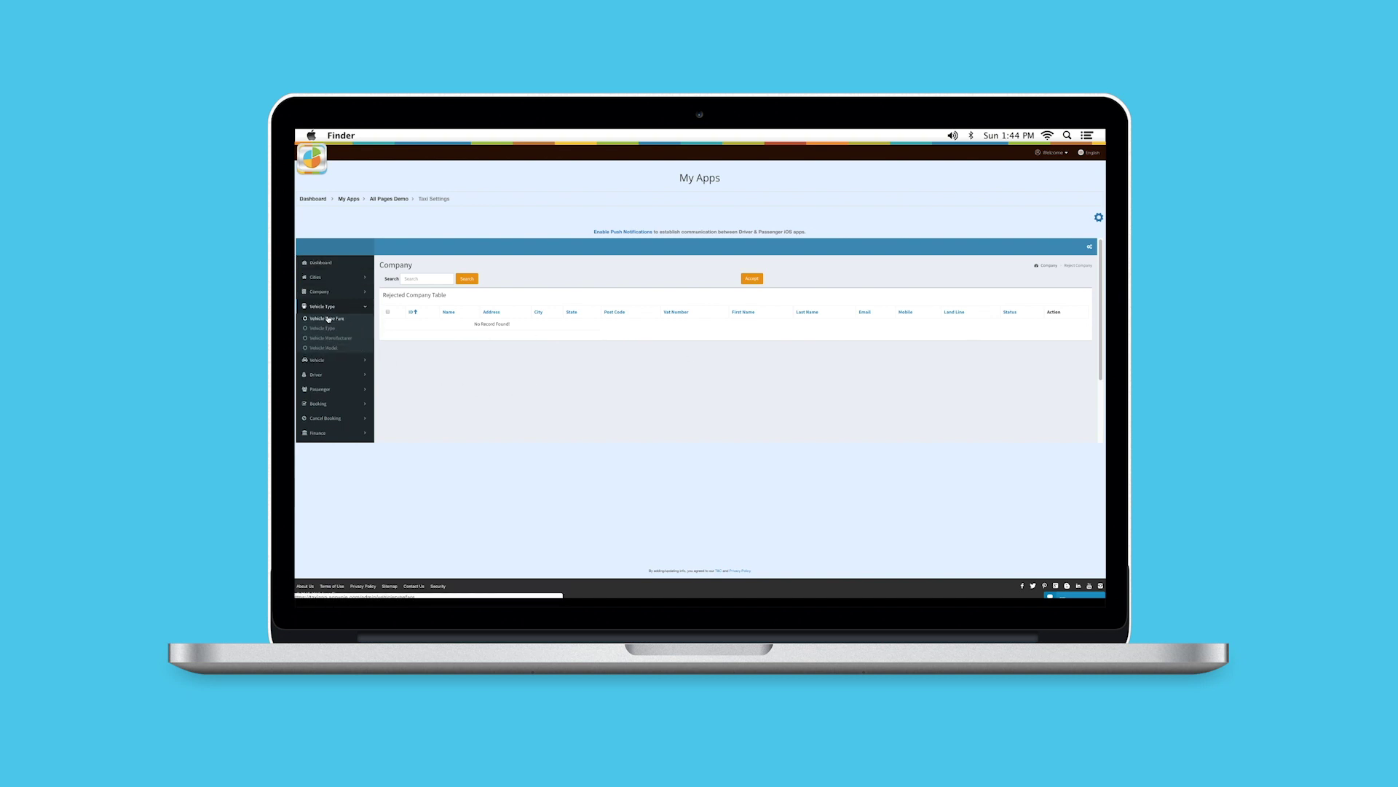
click(328, 318)
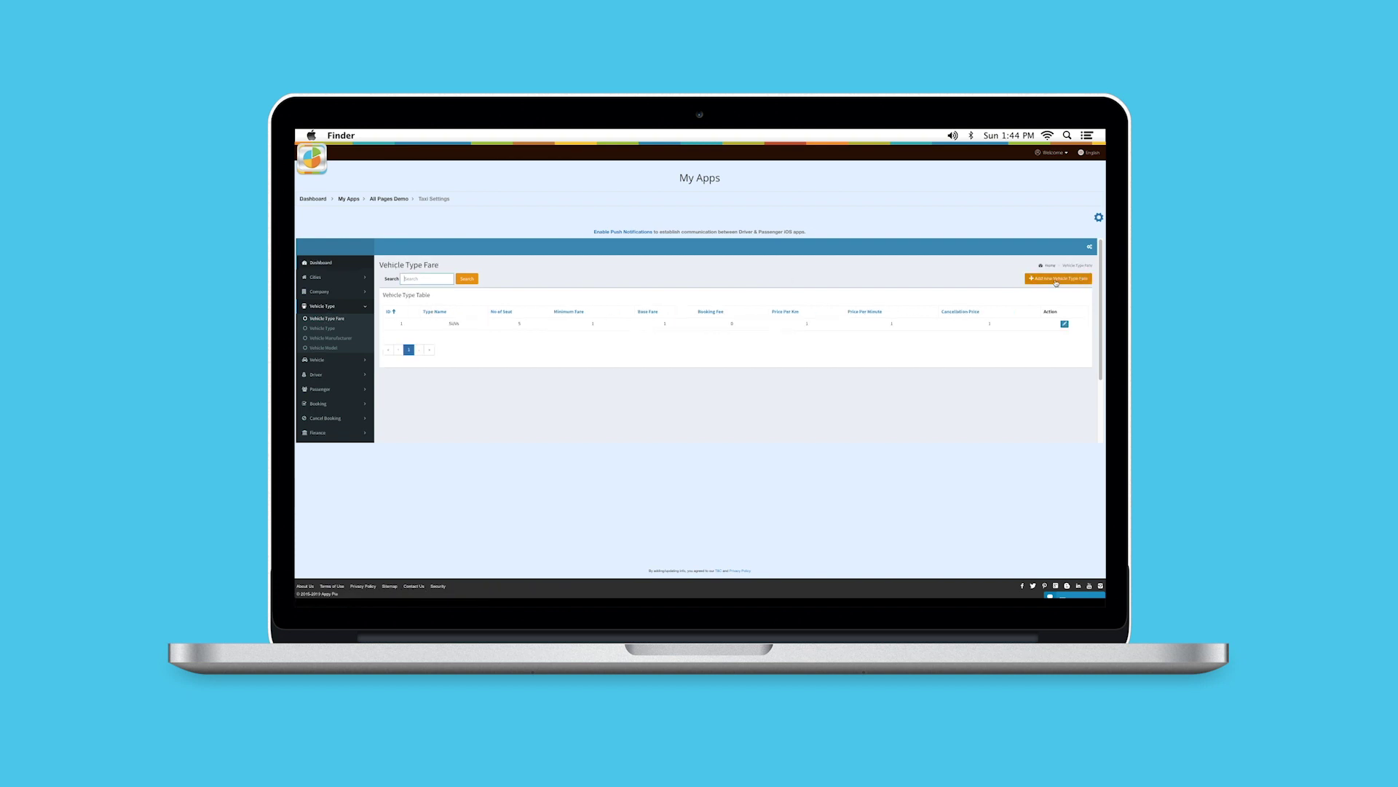
click(1060, 279)
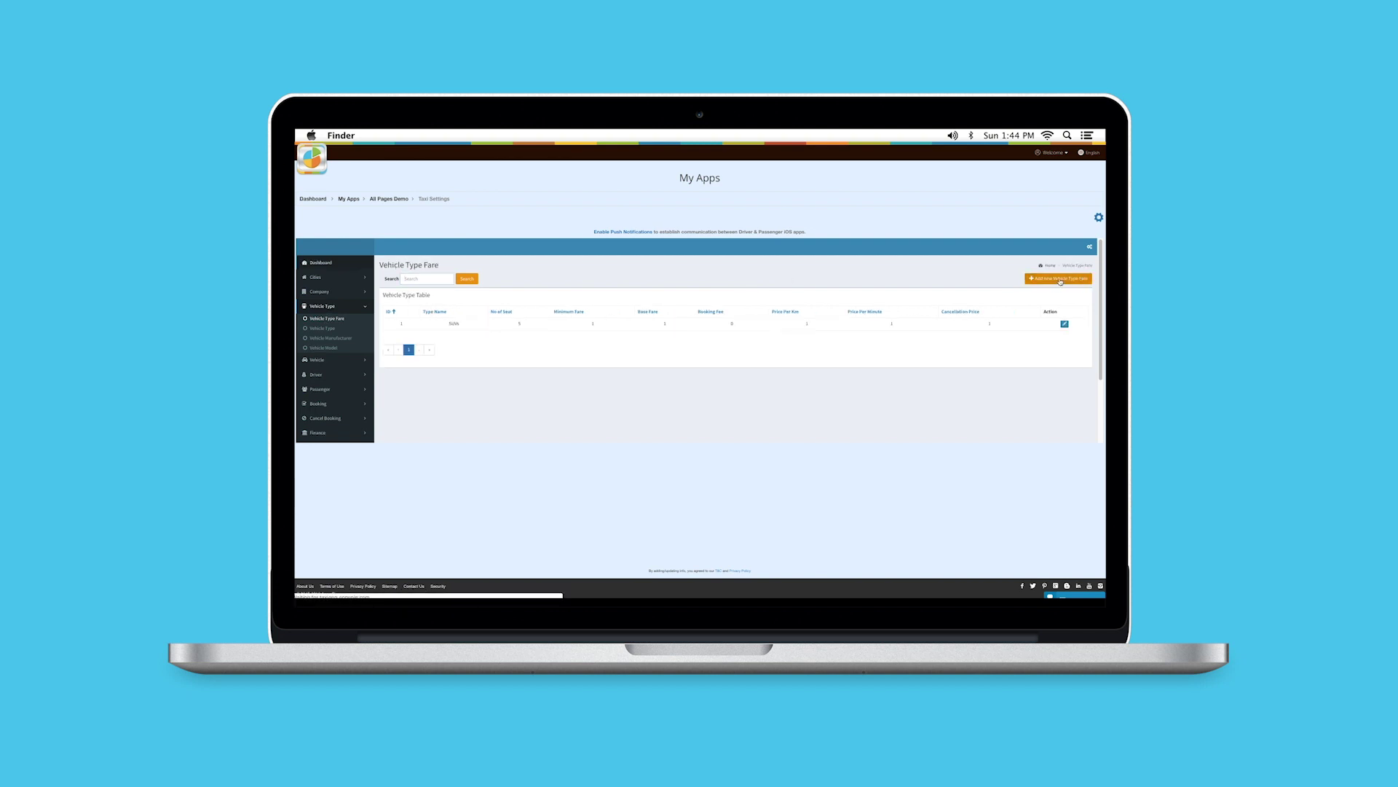
click(419, 313)
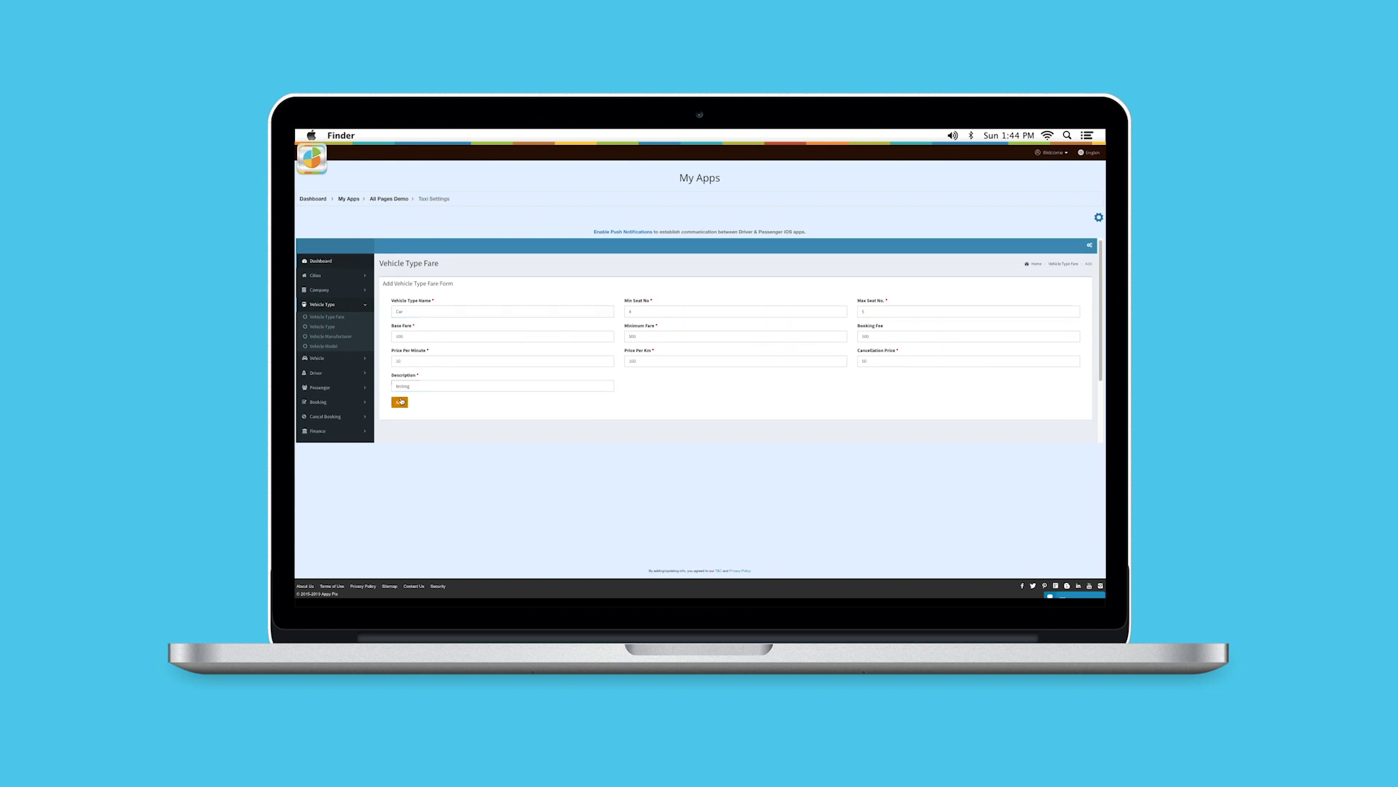
click(401, 400)
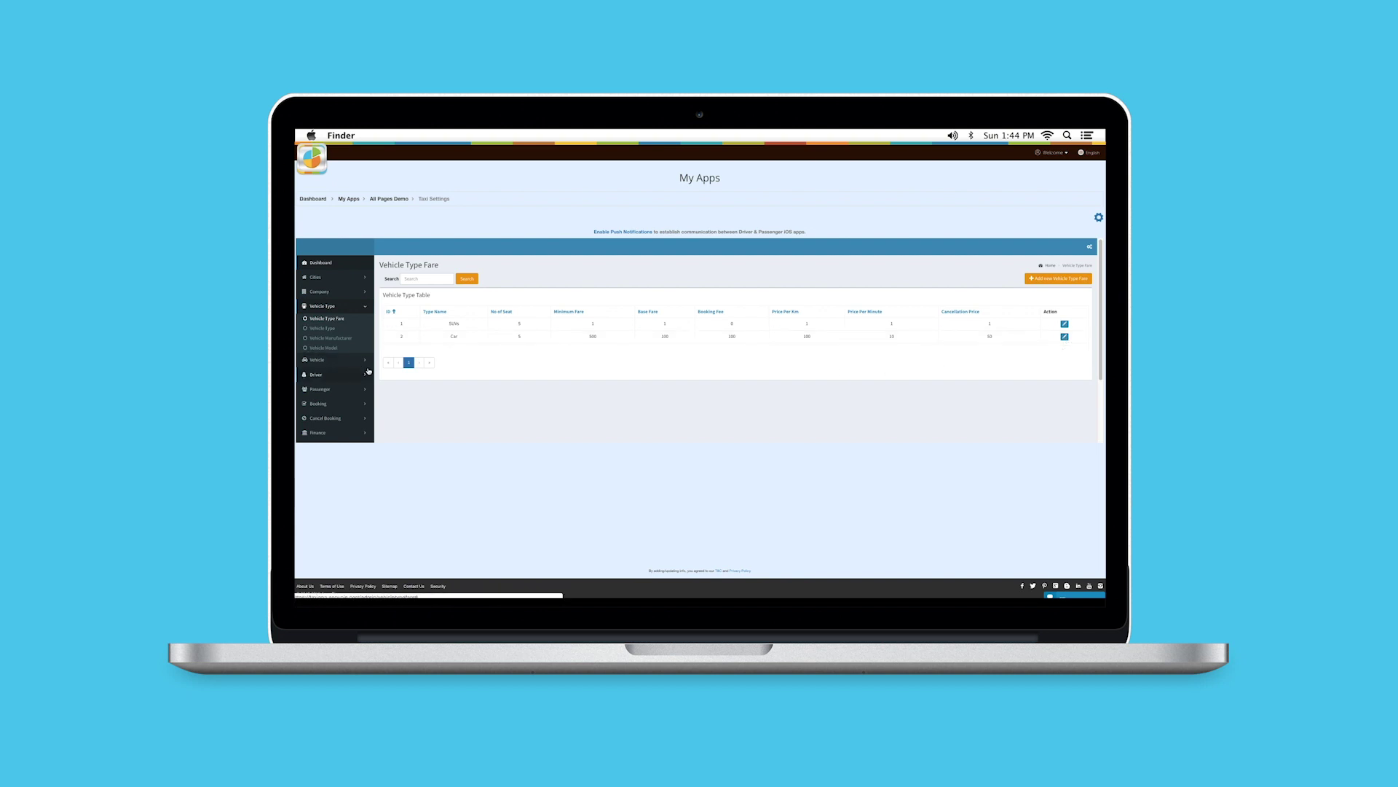
Review the vehicle types by city and the manufacturers, and add vehicle model "1" for manufacturer lamborgini
click(322, 327)
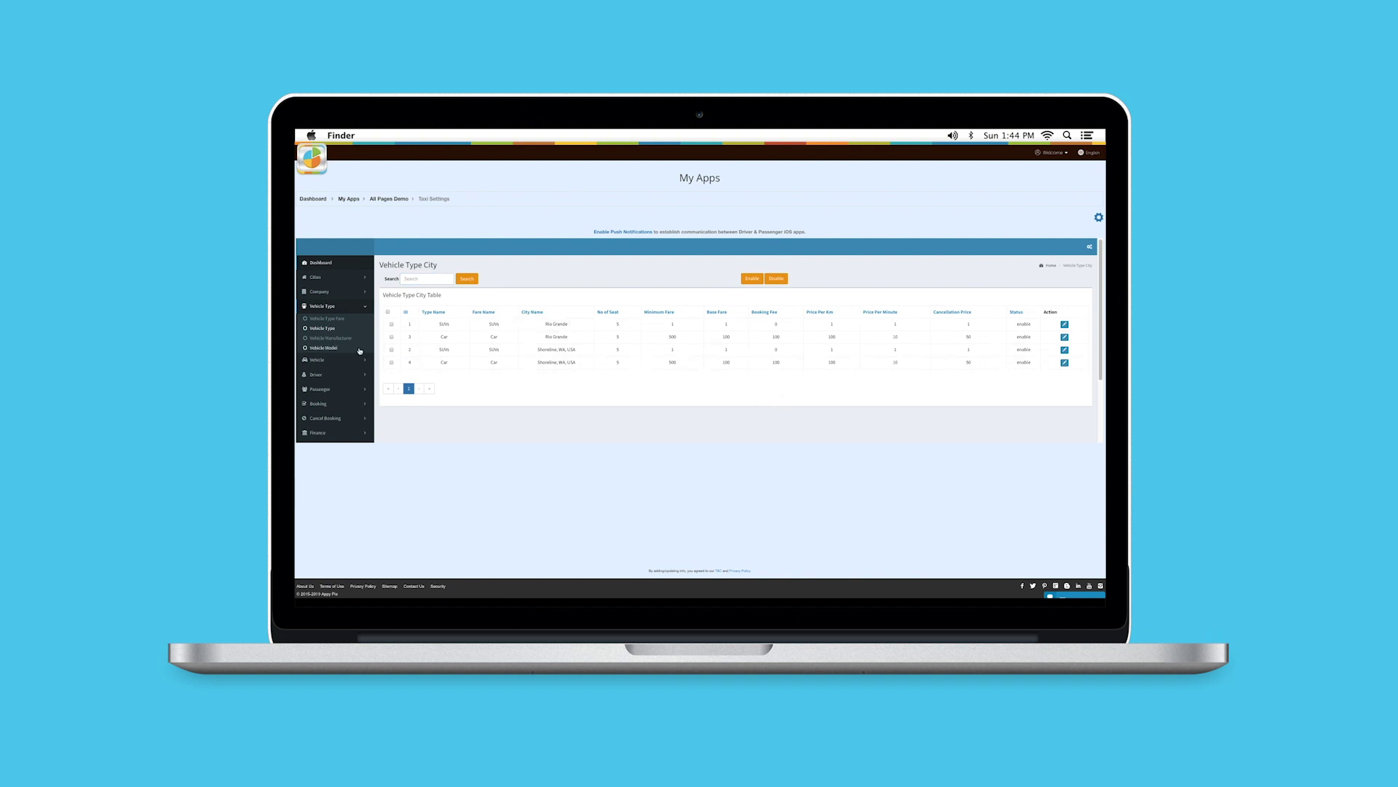
click(333, 339)
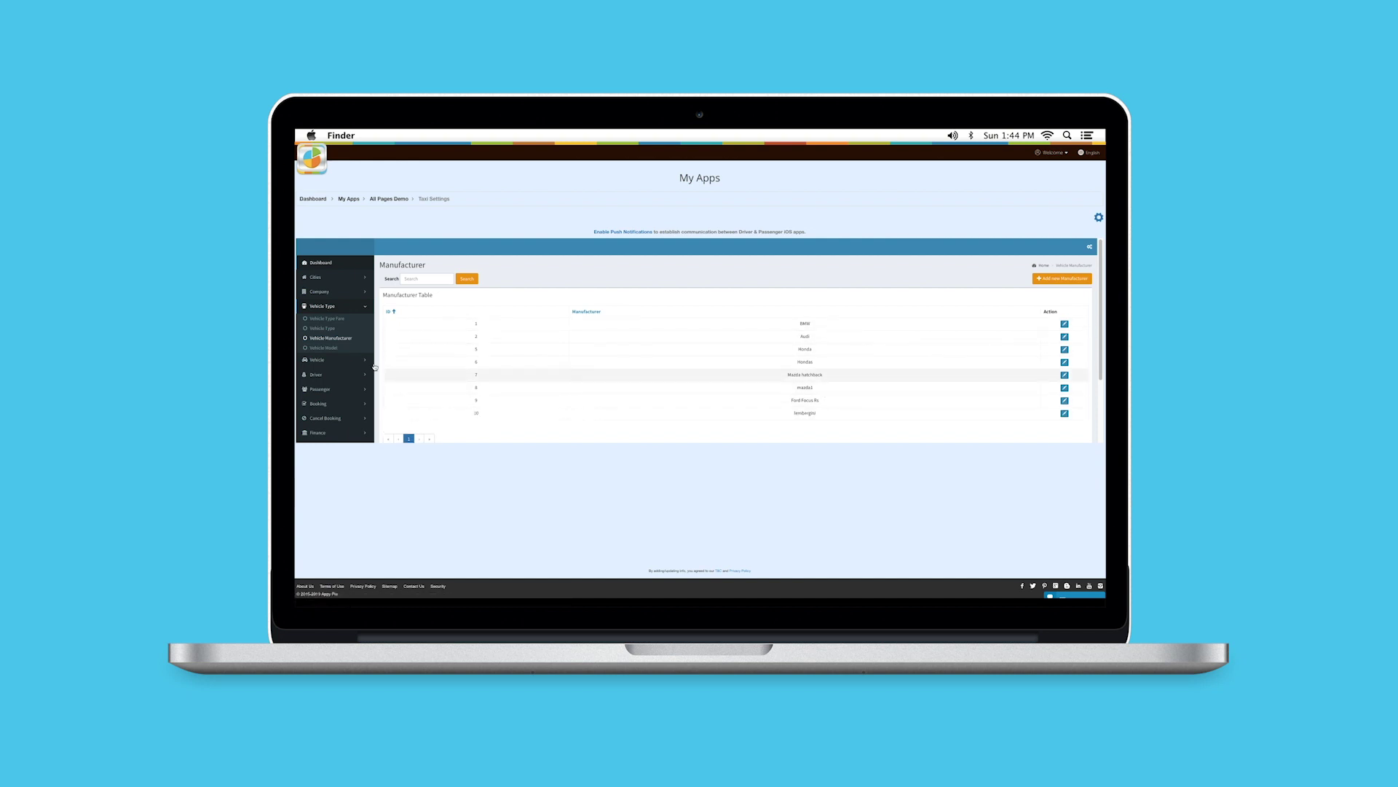
click(325, 348)
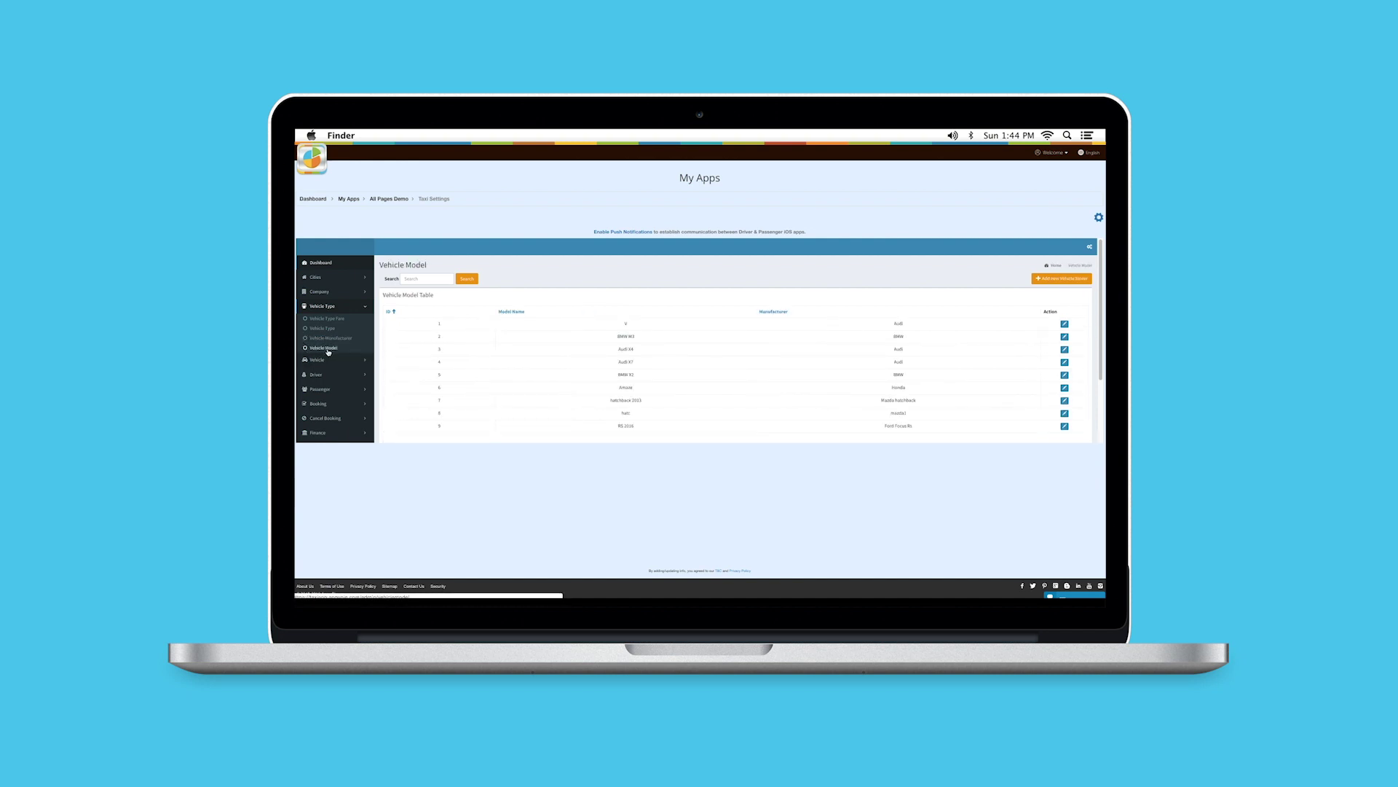
click(1059, 263)
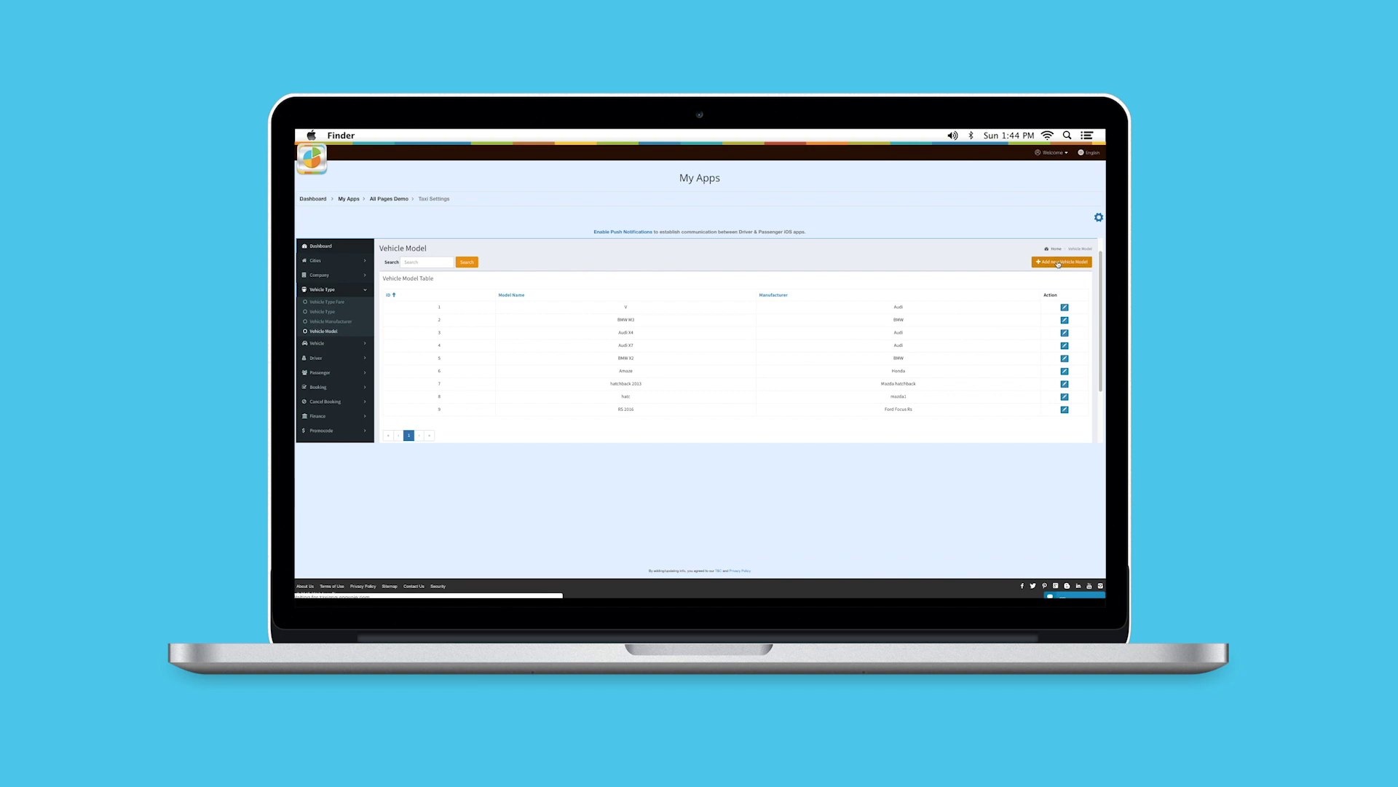
click(578, 313)
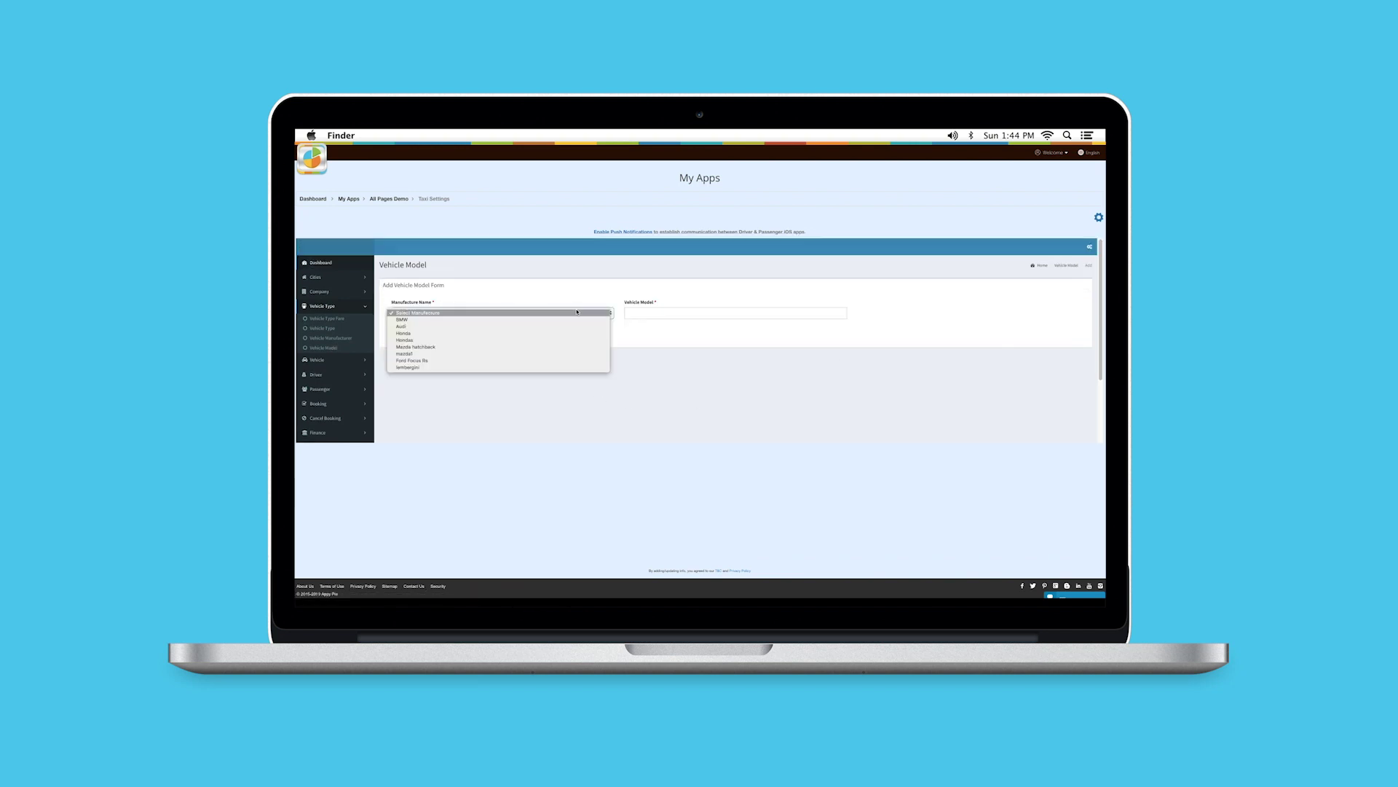
click(408, 368)
click(652, 313)
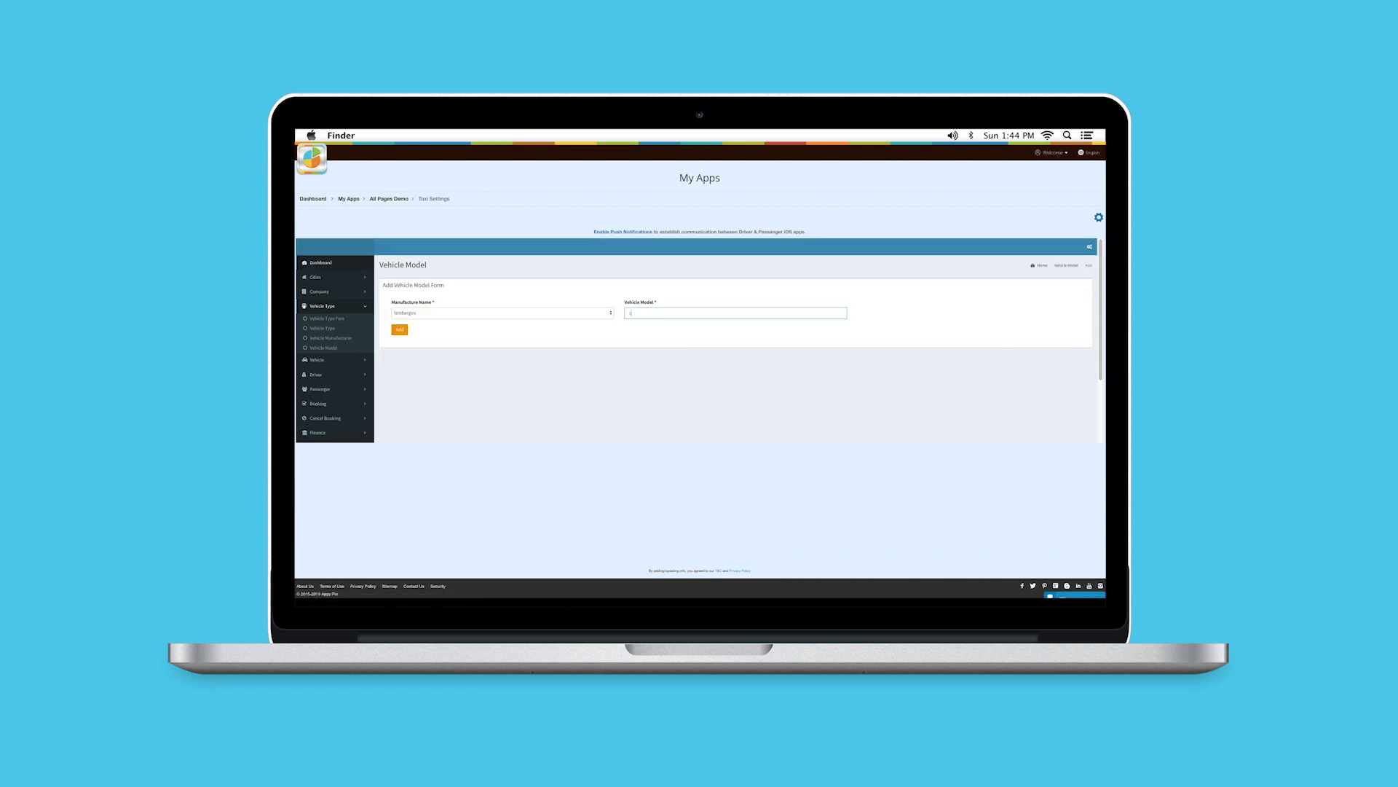
text(1)
click(399, 329)
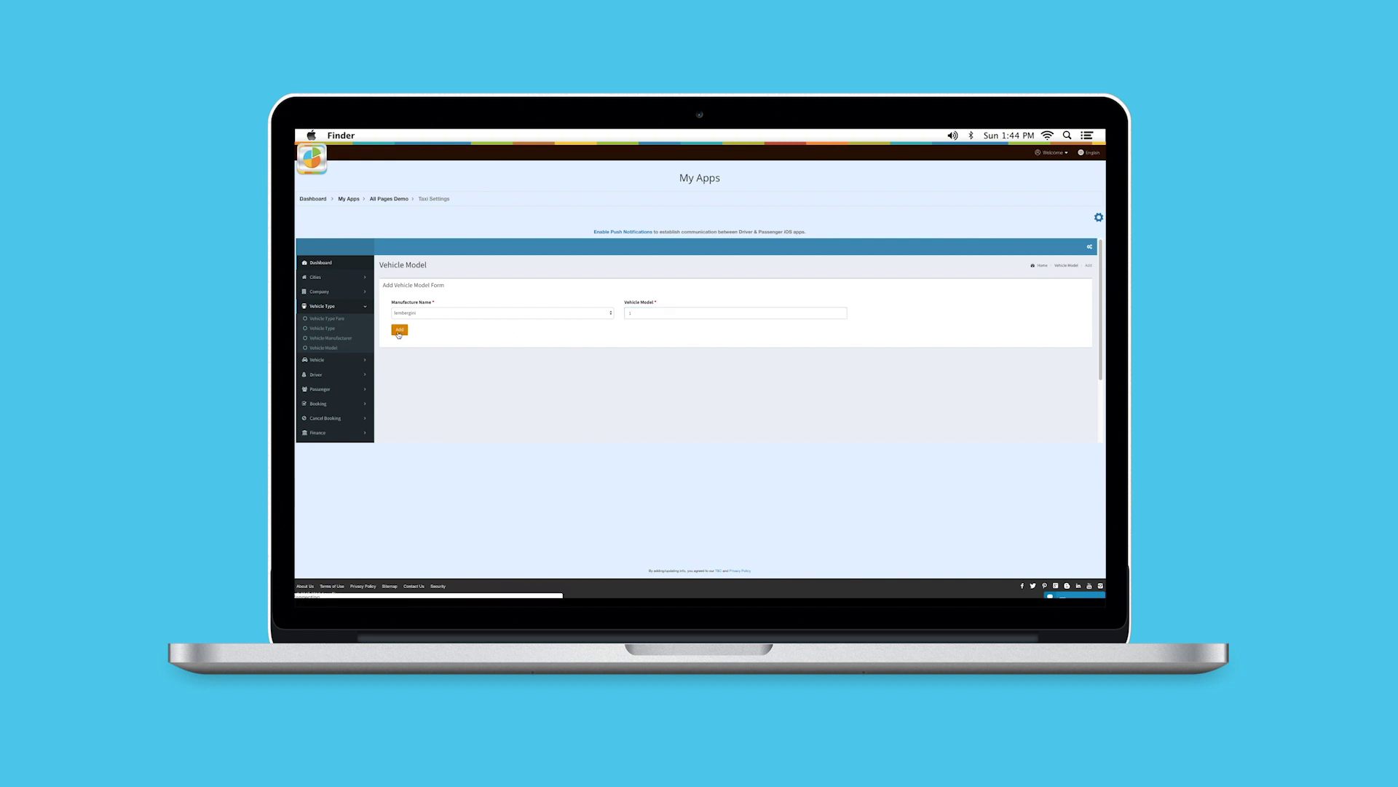
Examine the new, accepted, and live and booked vehicle tables, including the option to add a new vehicle
click(362, 360)
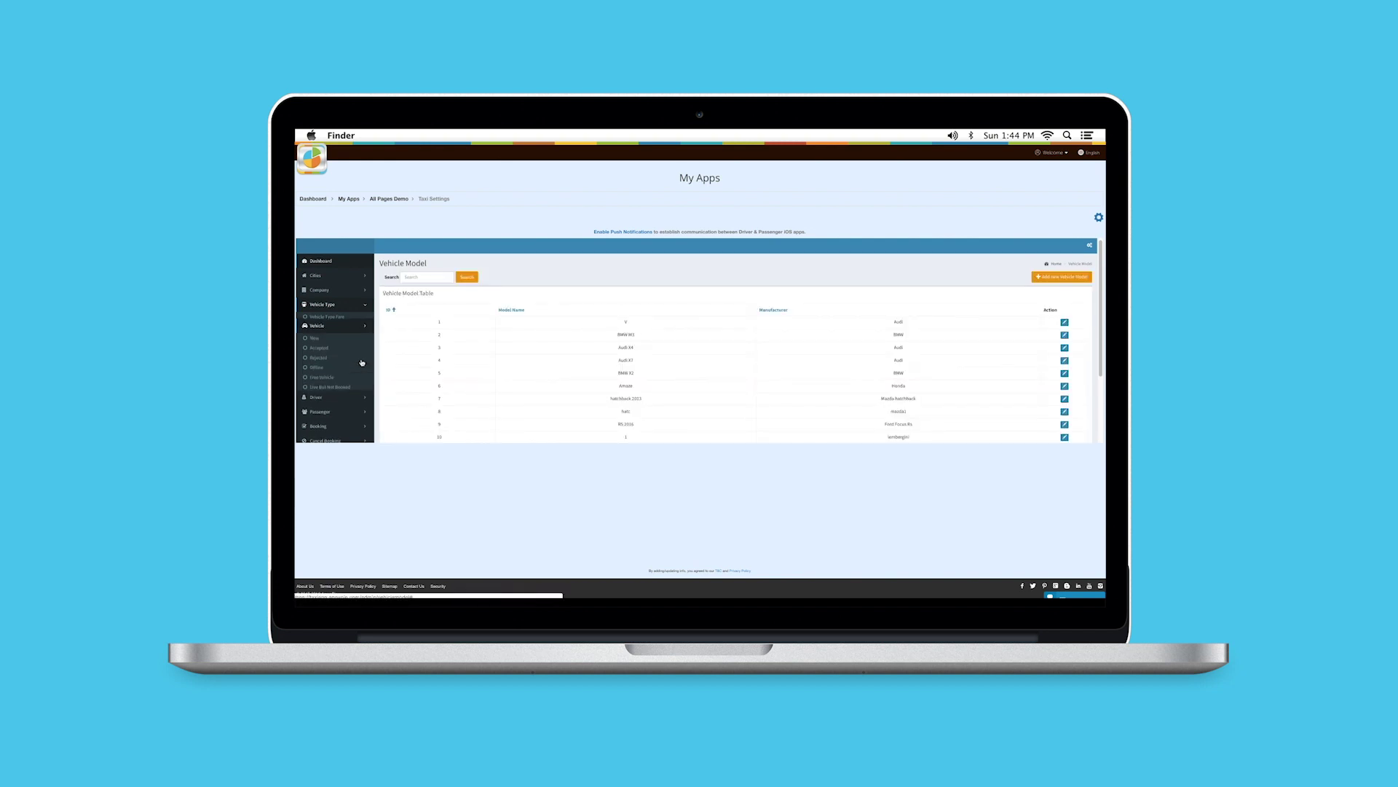
click(313, 333)
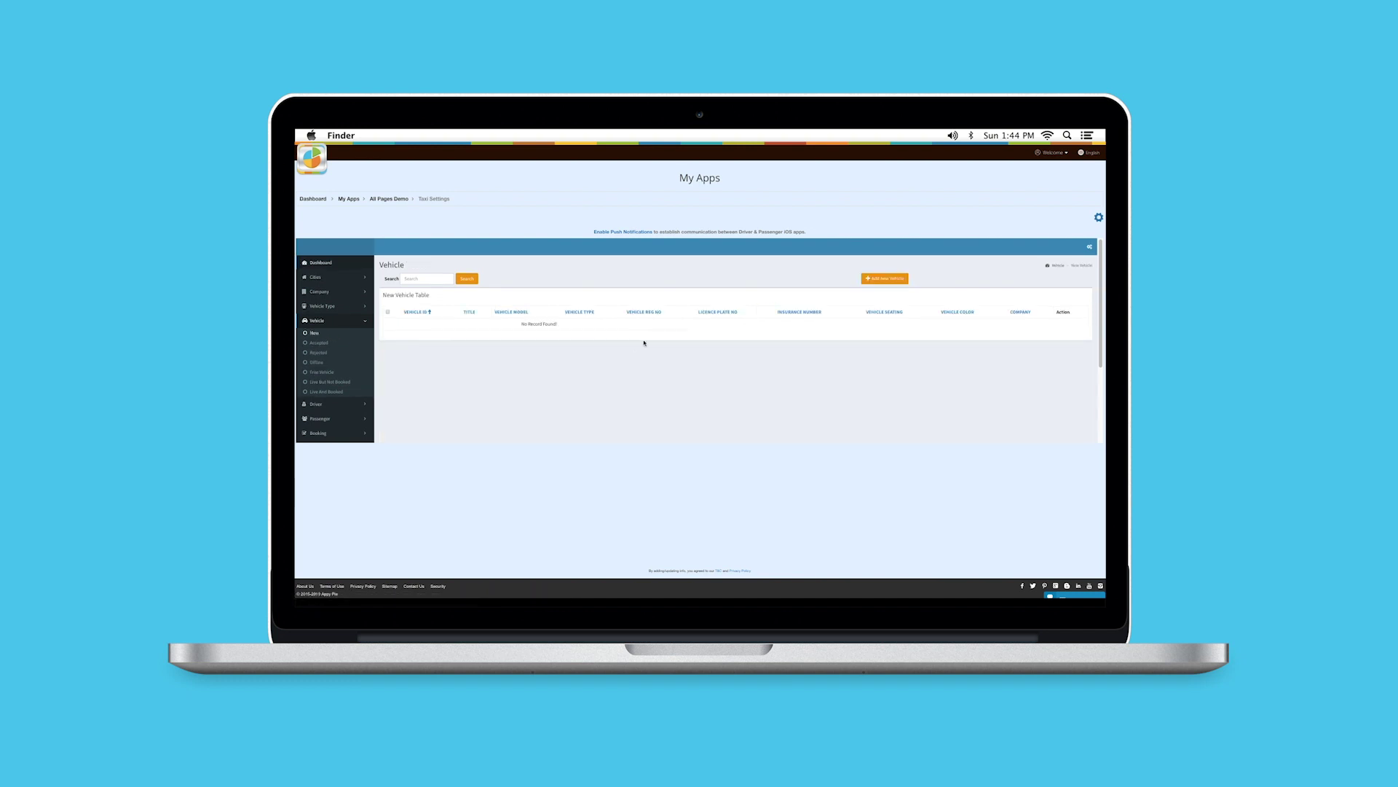
click(884, 278)
click(323, 345)
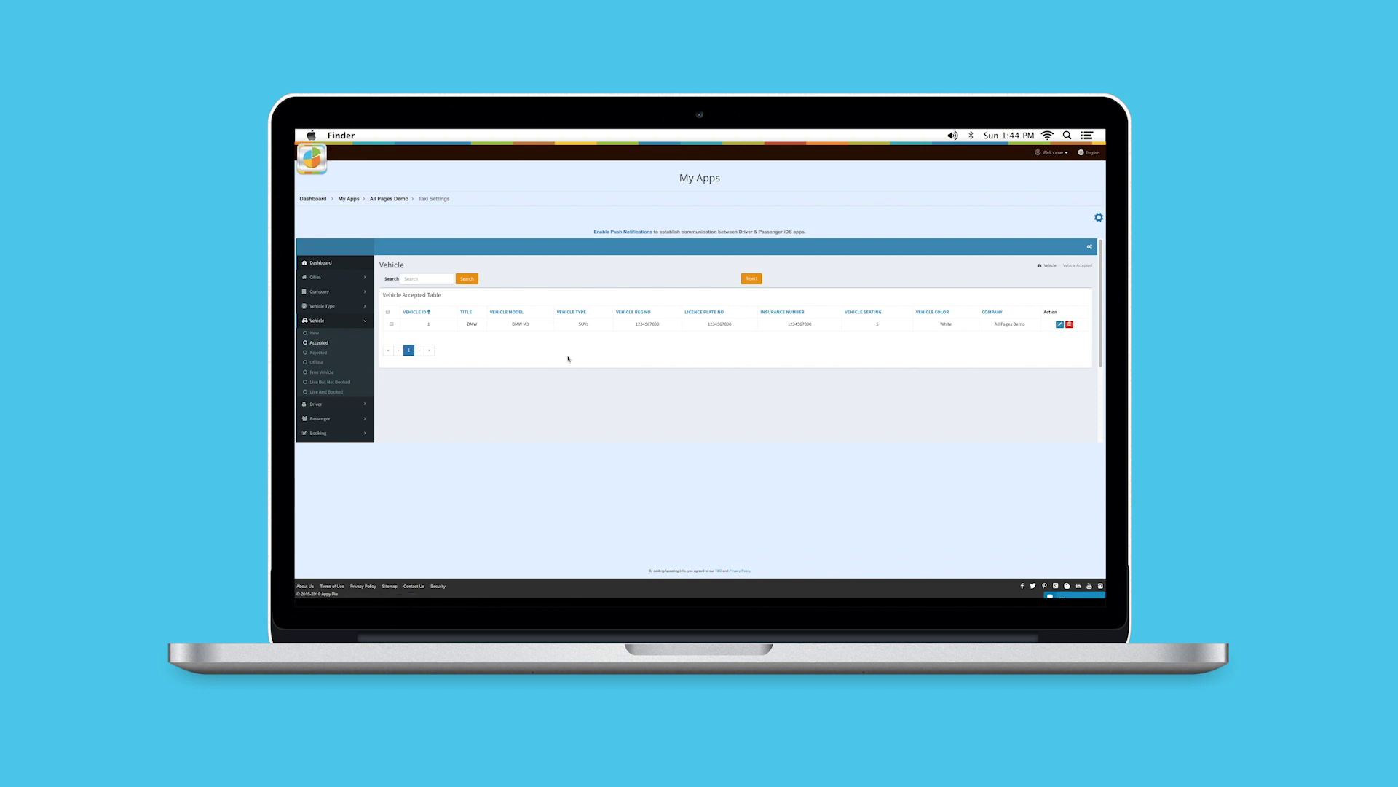
click(325, 391)
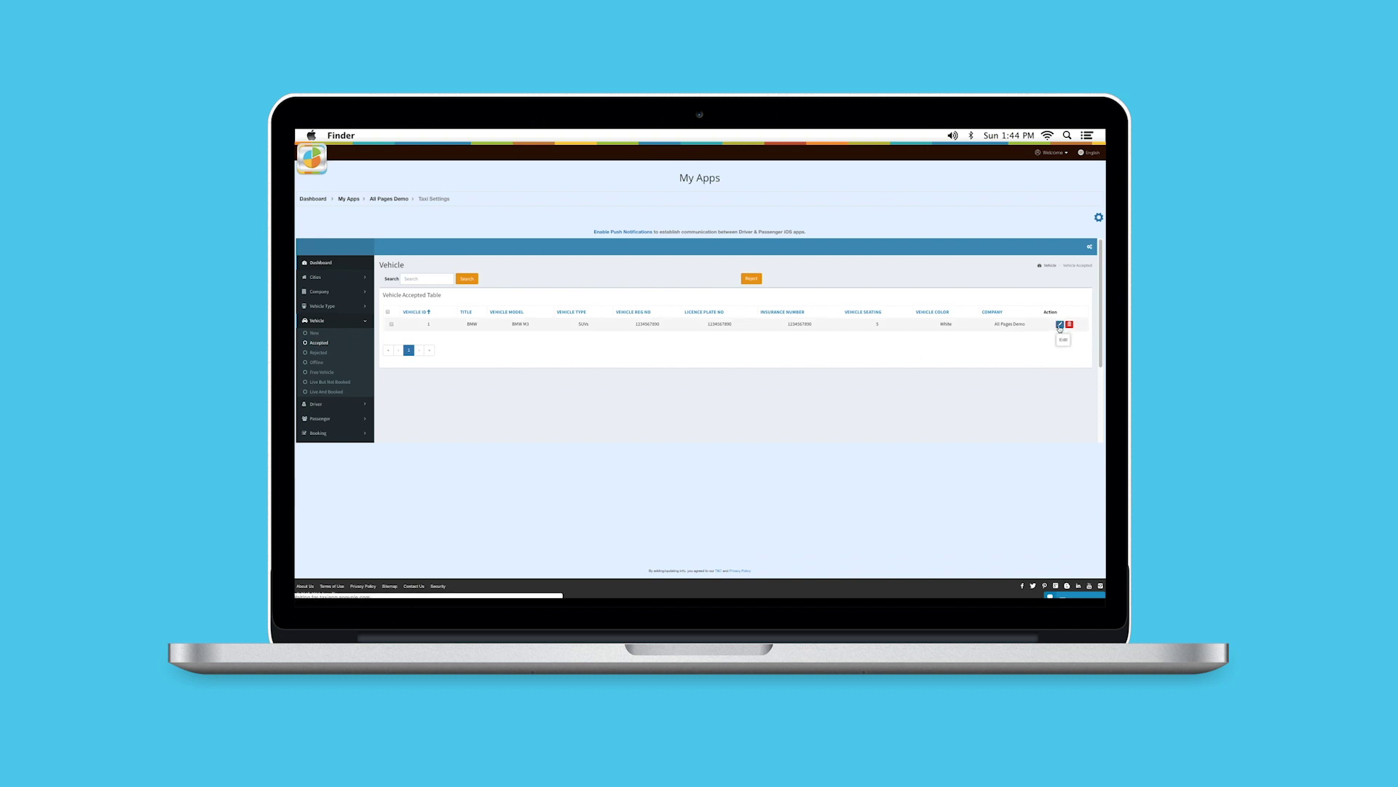
View the new driver table and open the form for adding a new driver
click(364, 404)
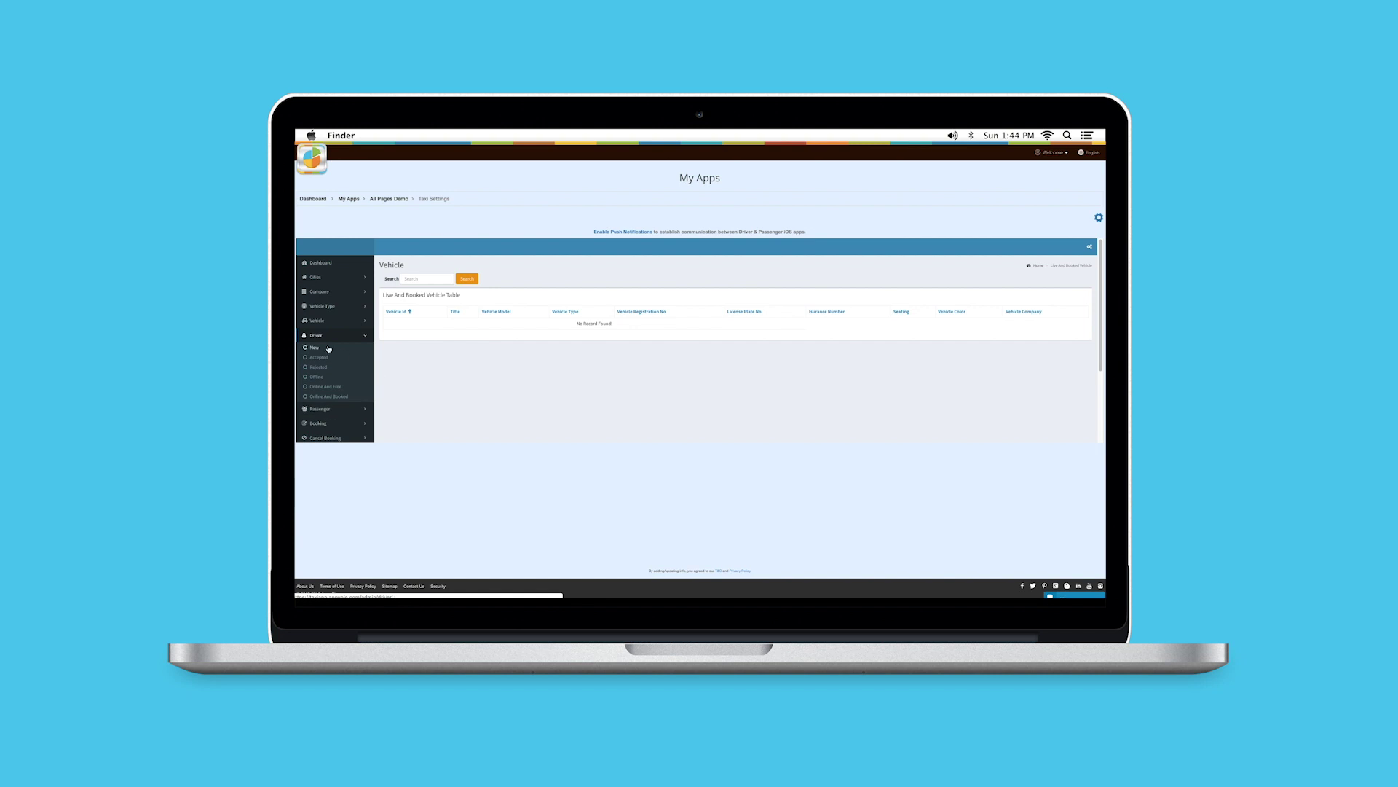
click(314, 348)
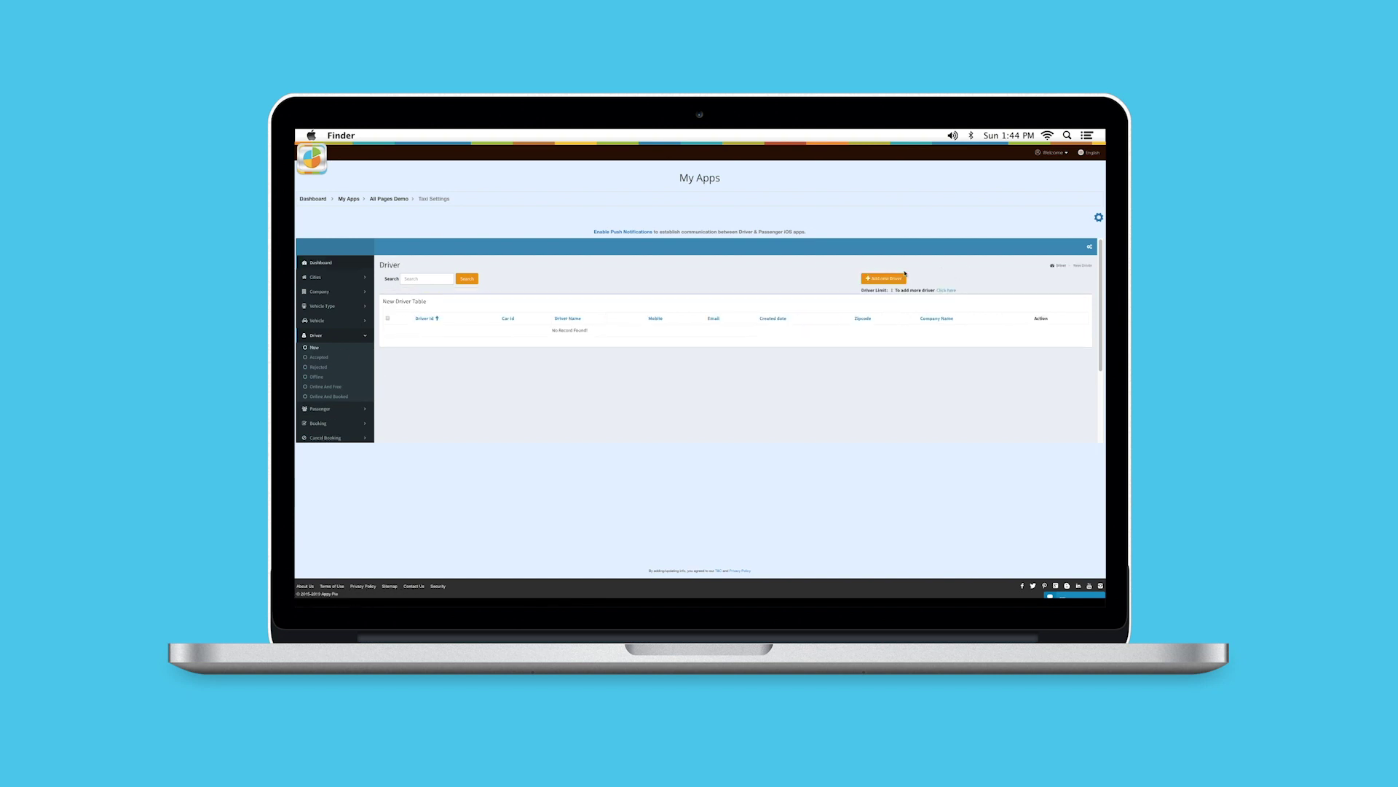
click(885, 279)
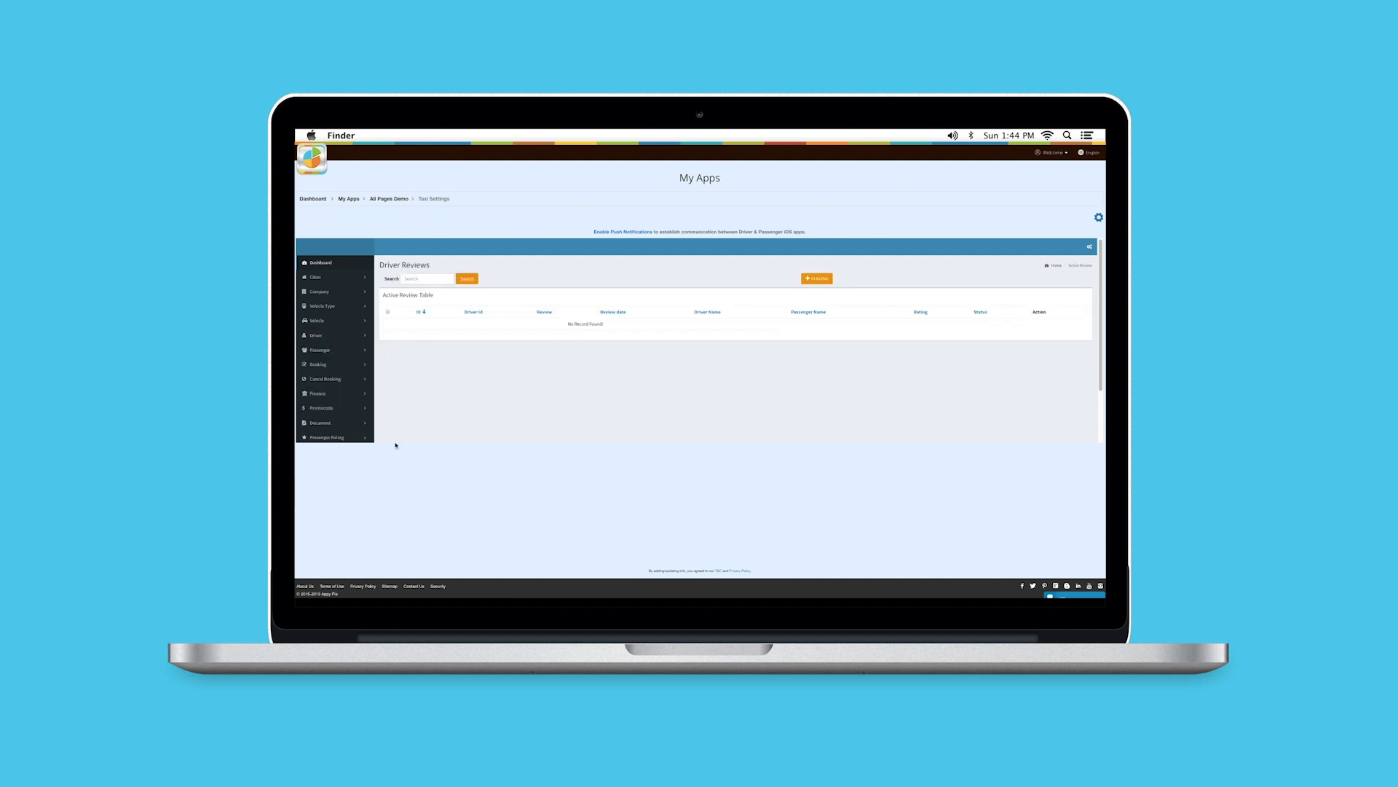
Open the taxi configuration settings, read the help on getting PubNub keys, and save the GPS tracking settings
click(1099, 218)
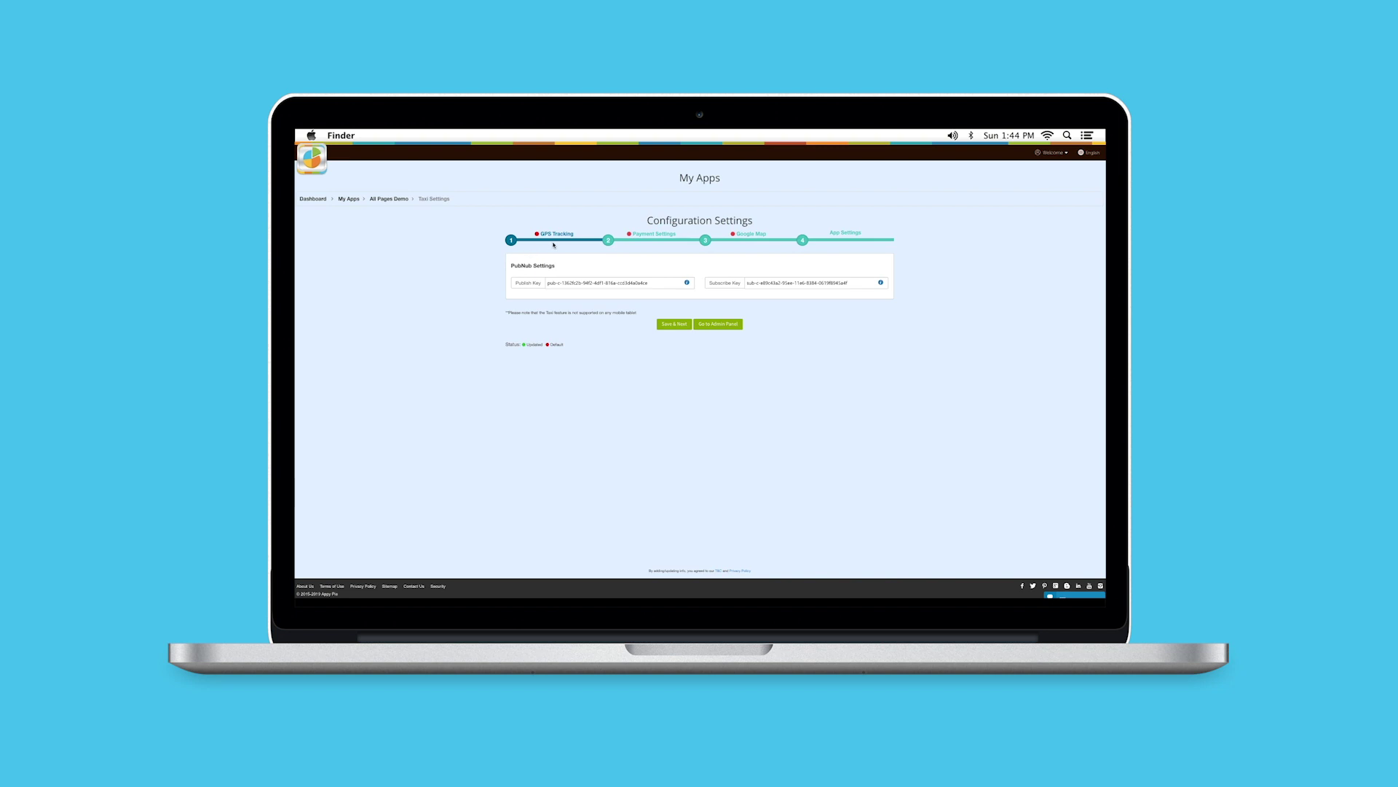
click(689, 285)
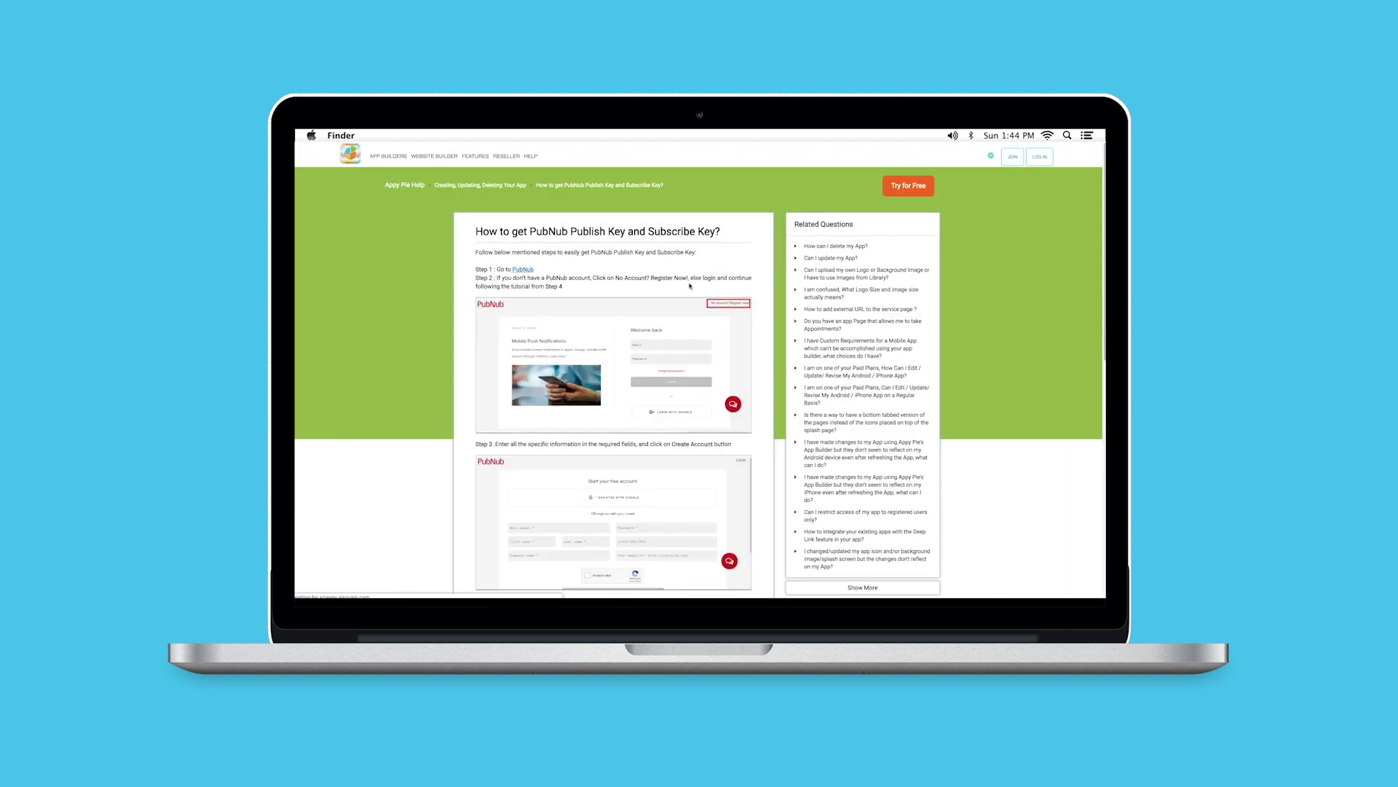
scroll(648, 379, down, 20)
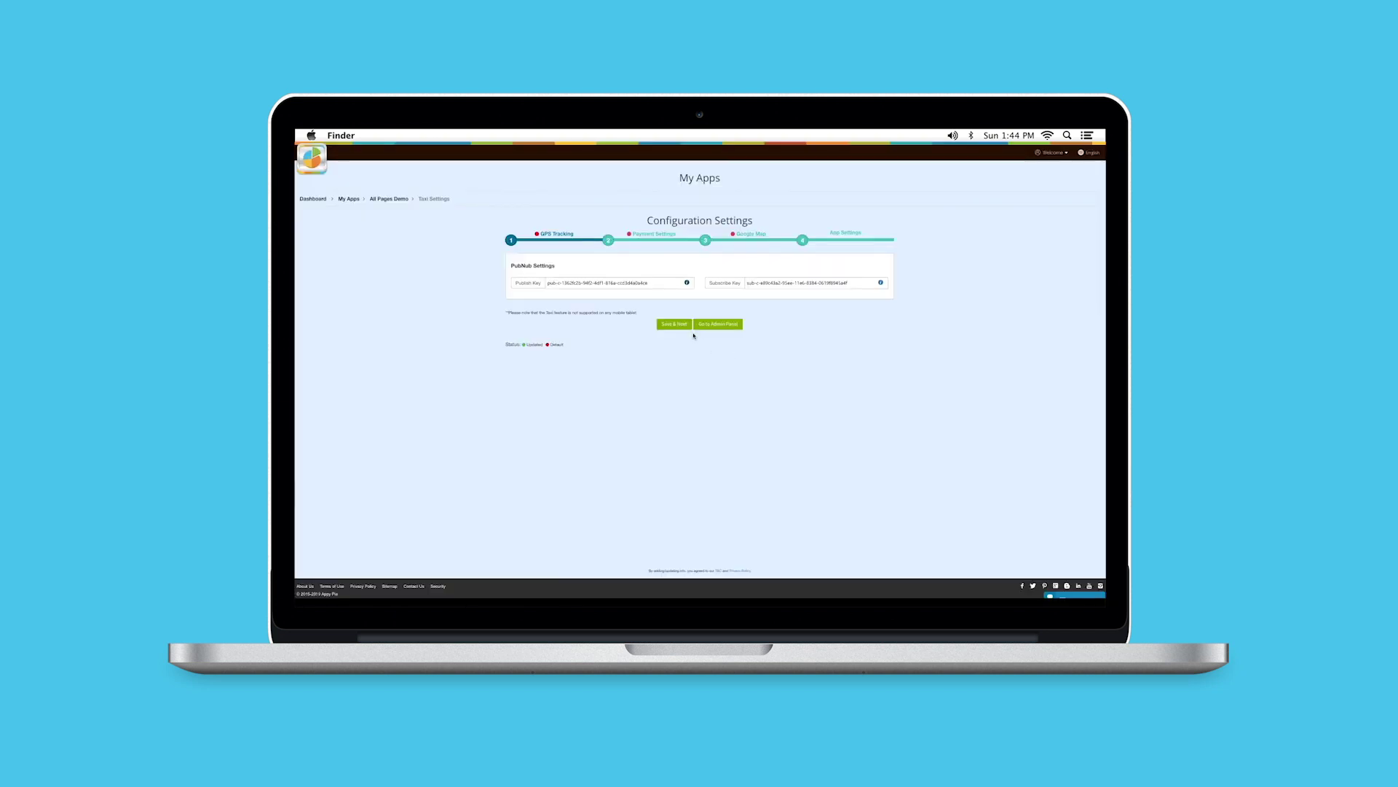
click(674, 323)
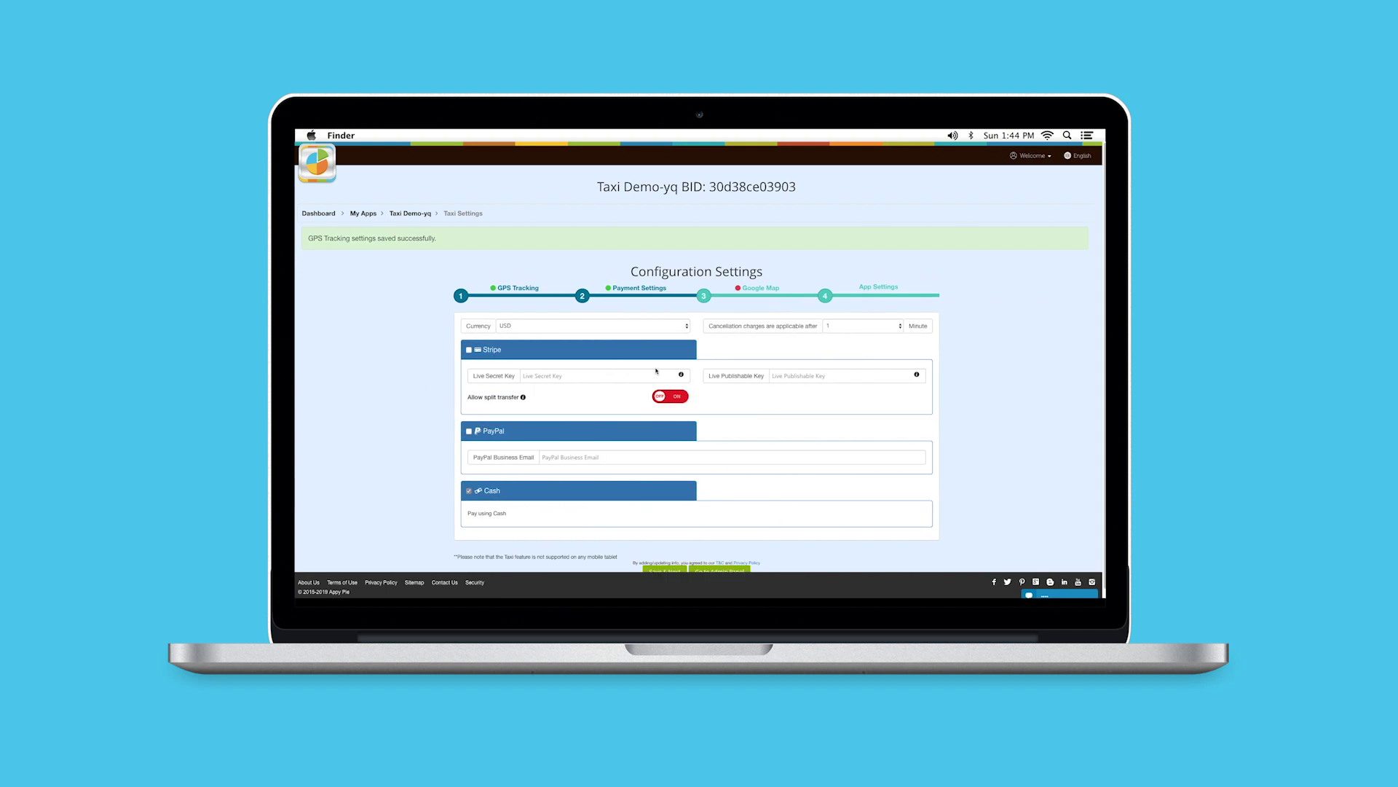
Check the Stripe live secret key field and its help, and save the payment settings with USD and cash payment
click(556, 344)
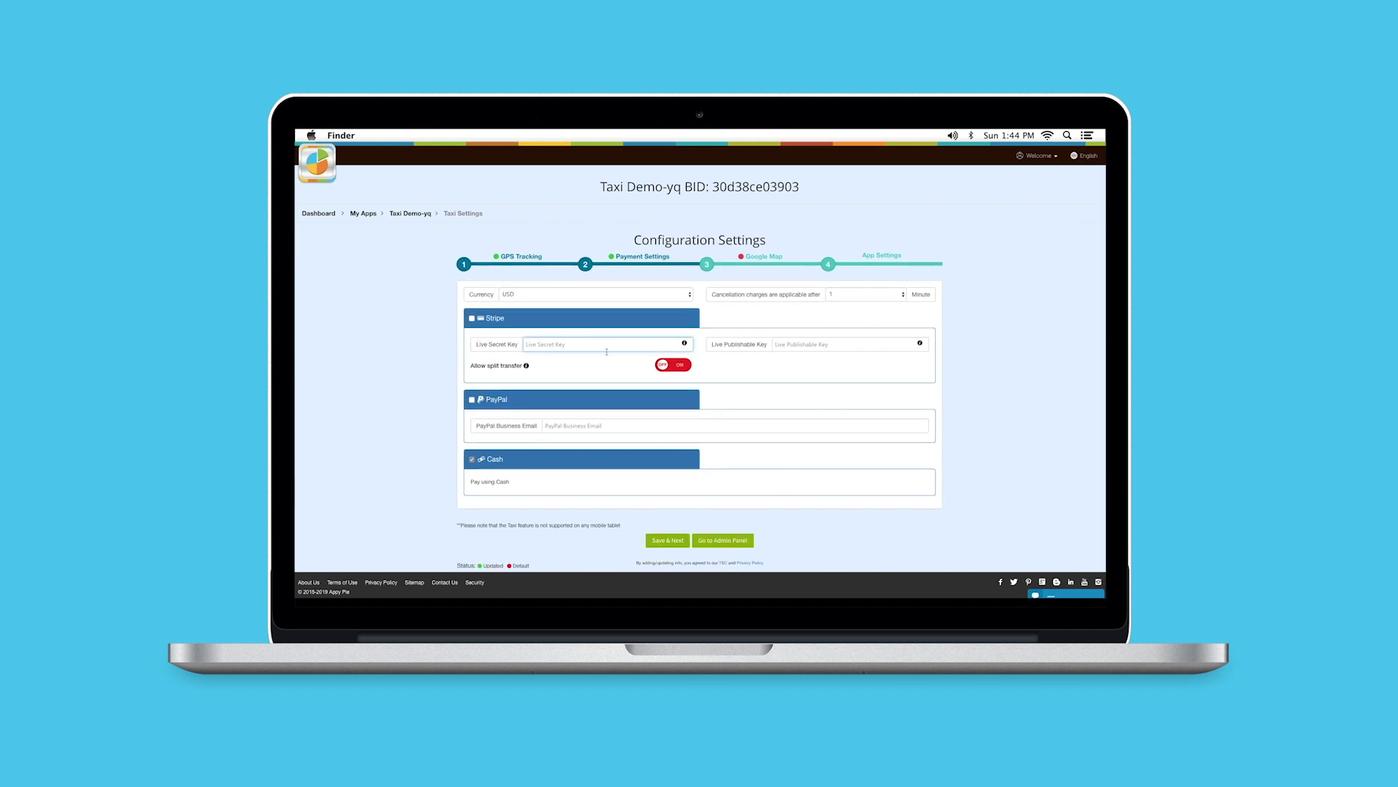
click(684, 342)
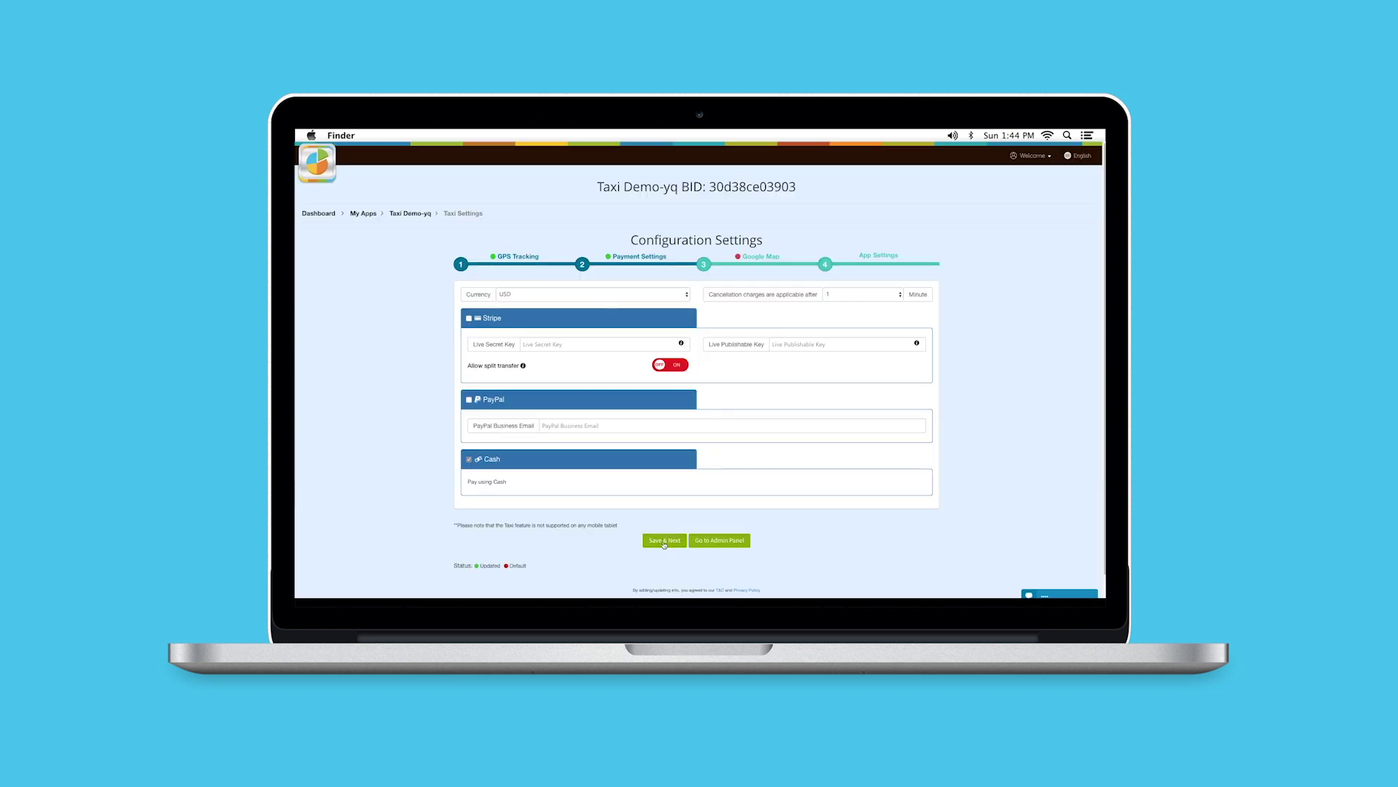
click(663, 542)
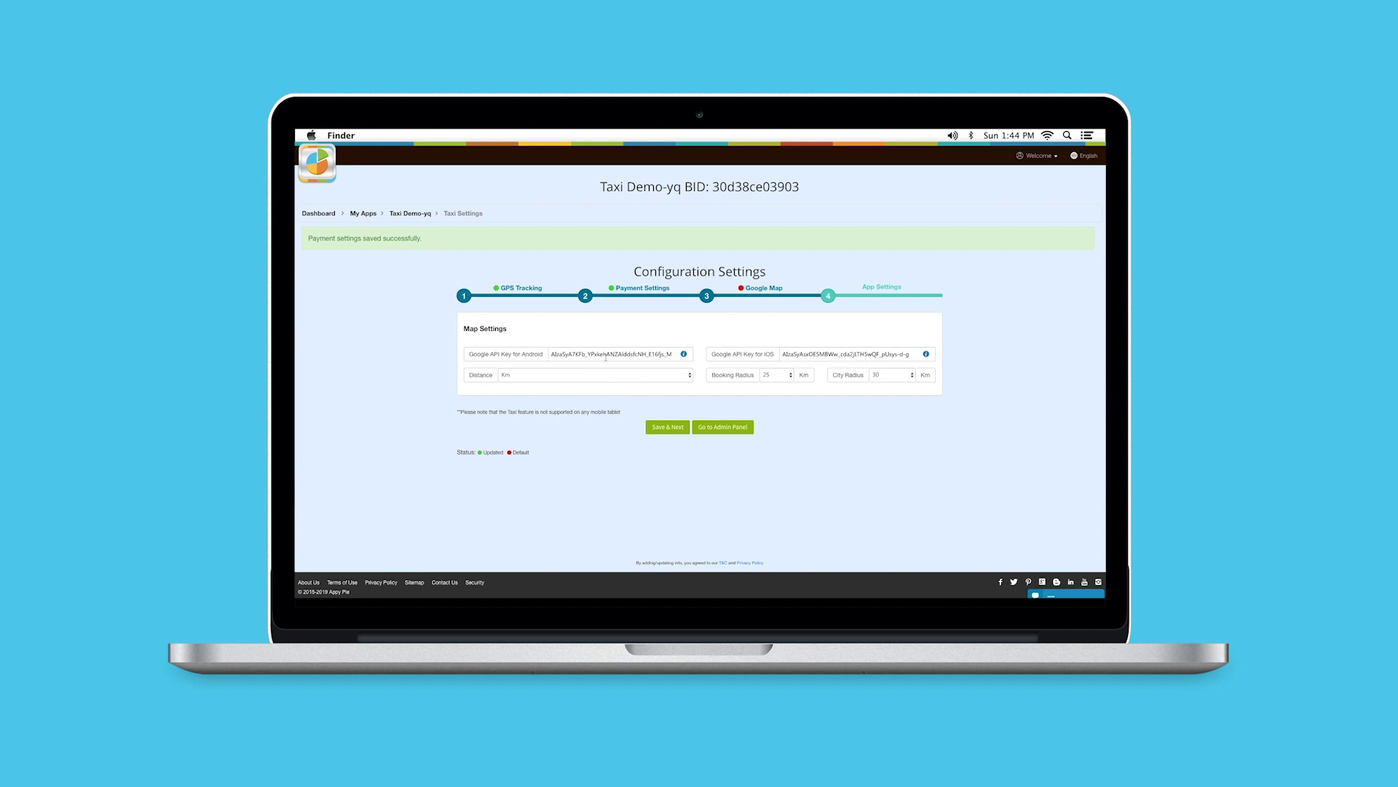
Check the Android Google API key field and the city radius choices, and save the Google Map settings with a 30 km city radius
click(674, 323)
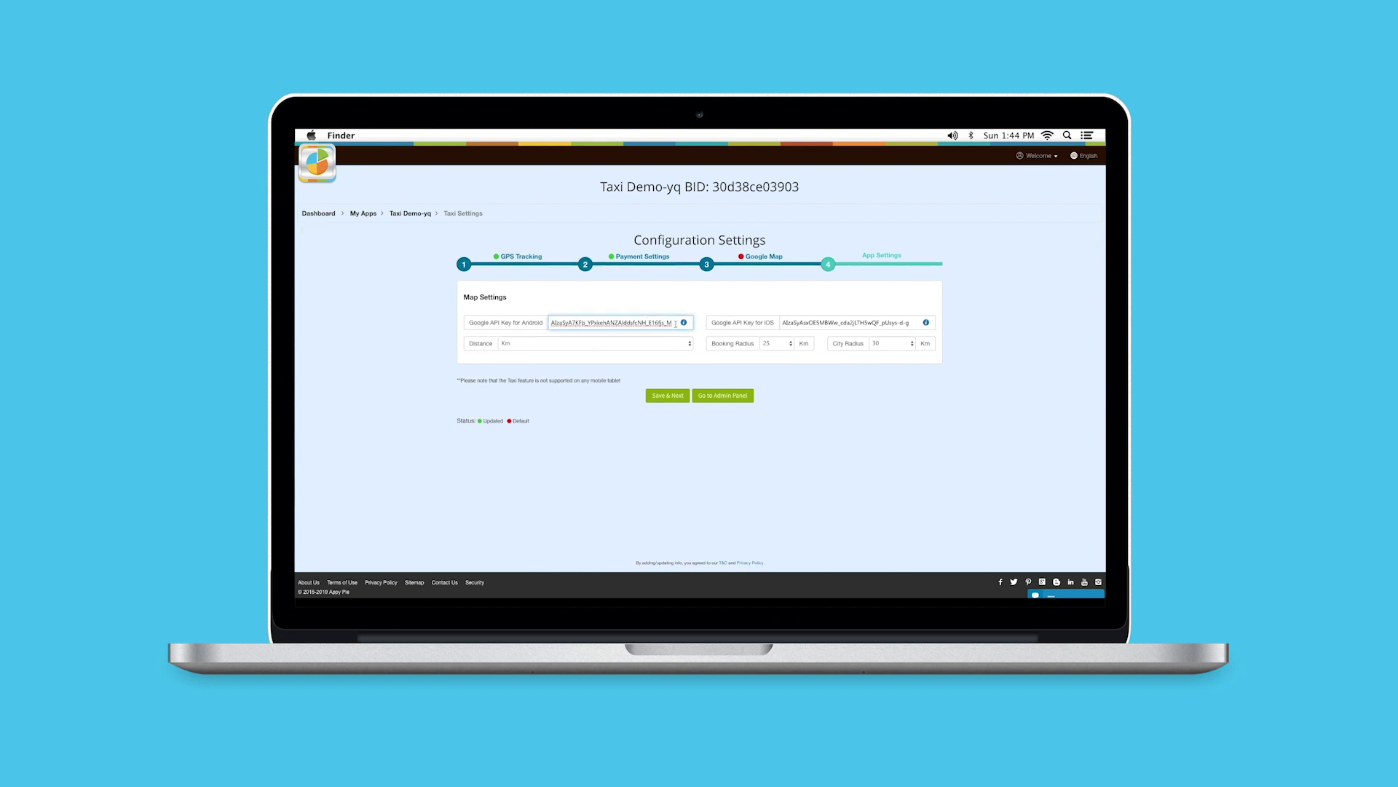
click(684, 322)
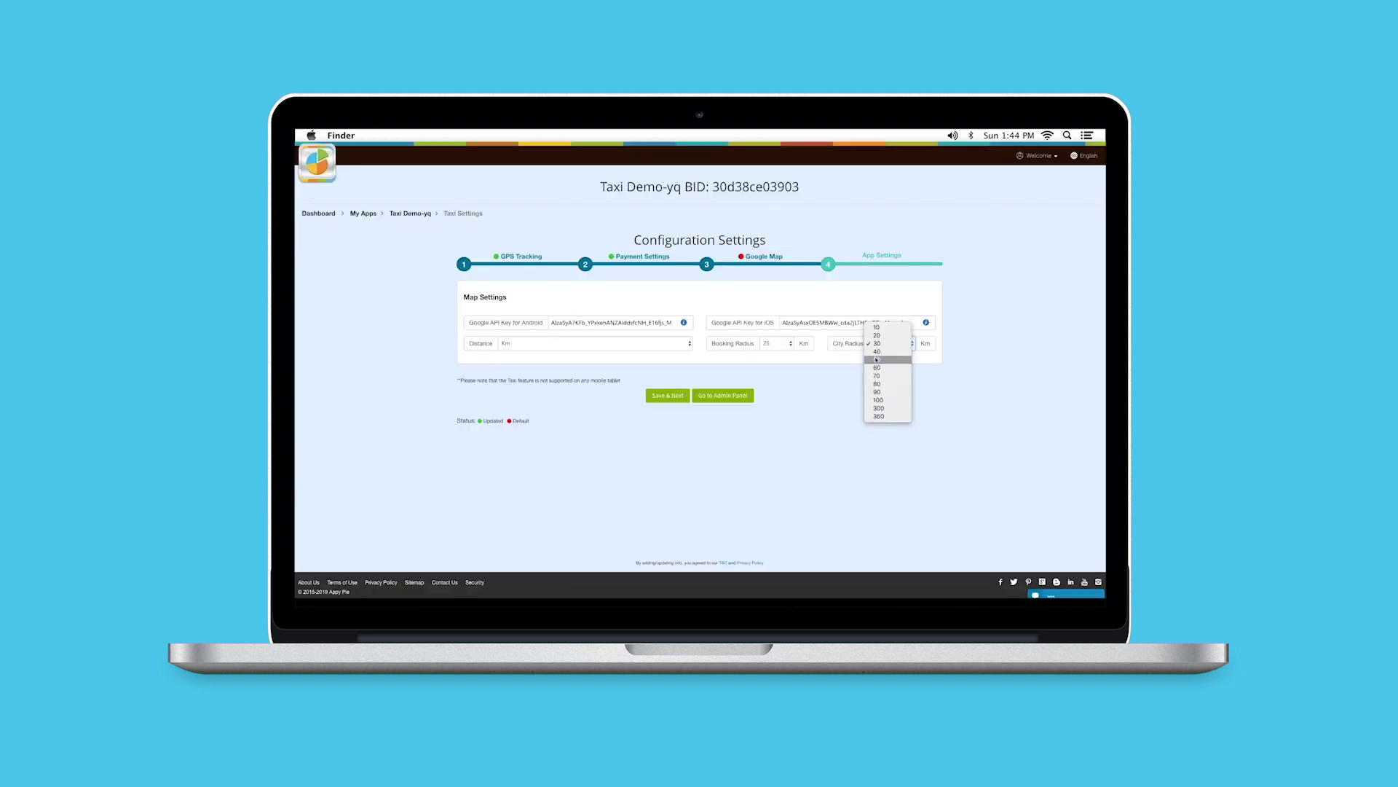
click(906, 388)
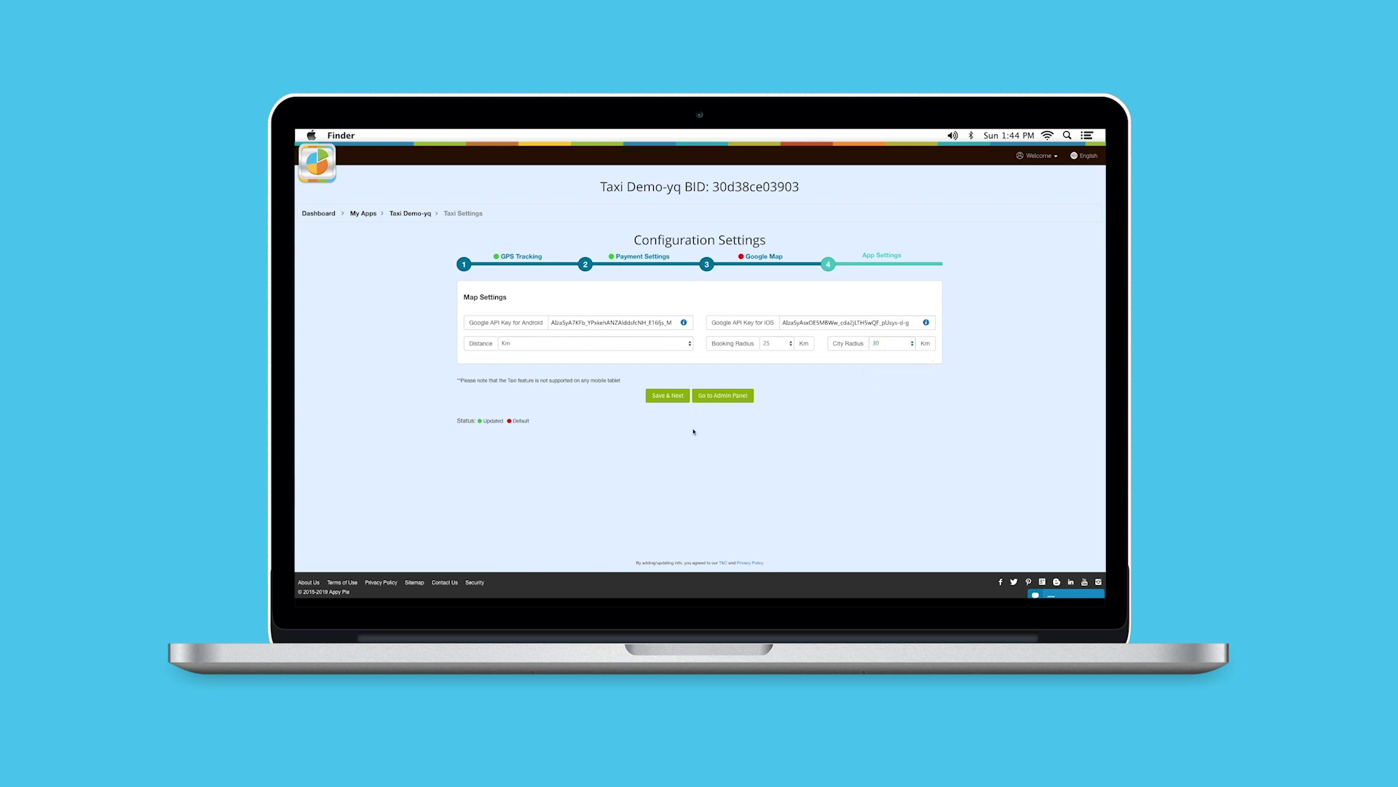
click(667, 396)
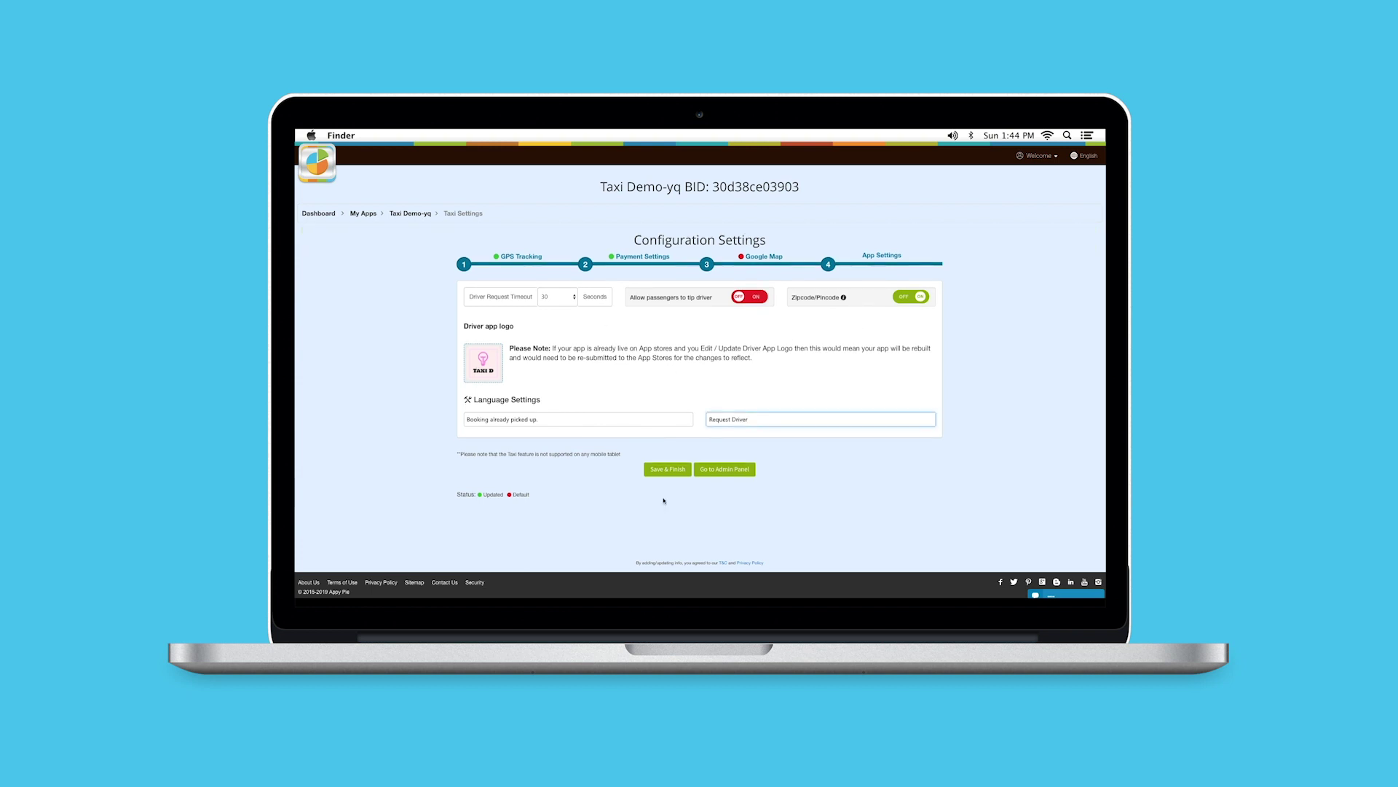
Save the app settings to finish the taxi configuration, and go to the admin panel
click(667, 468)
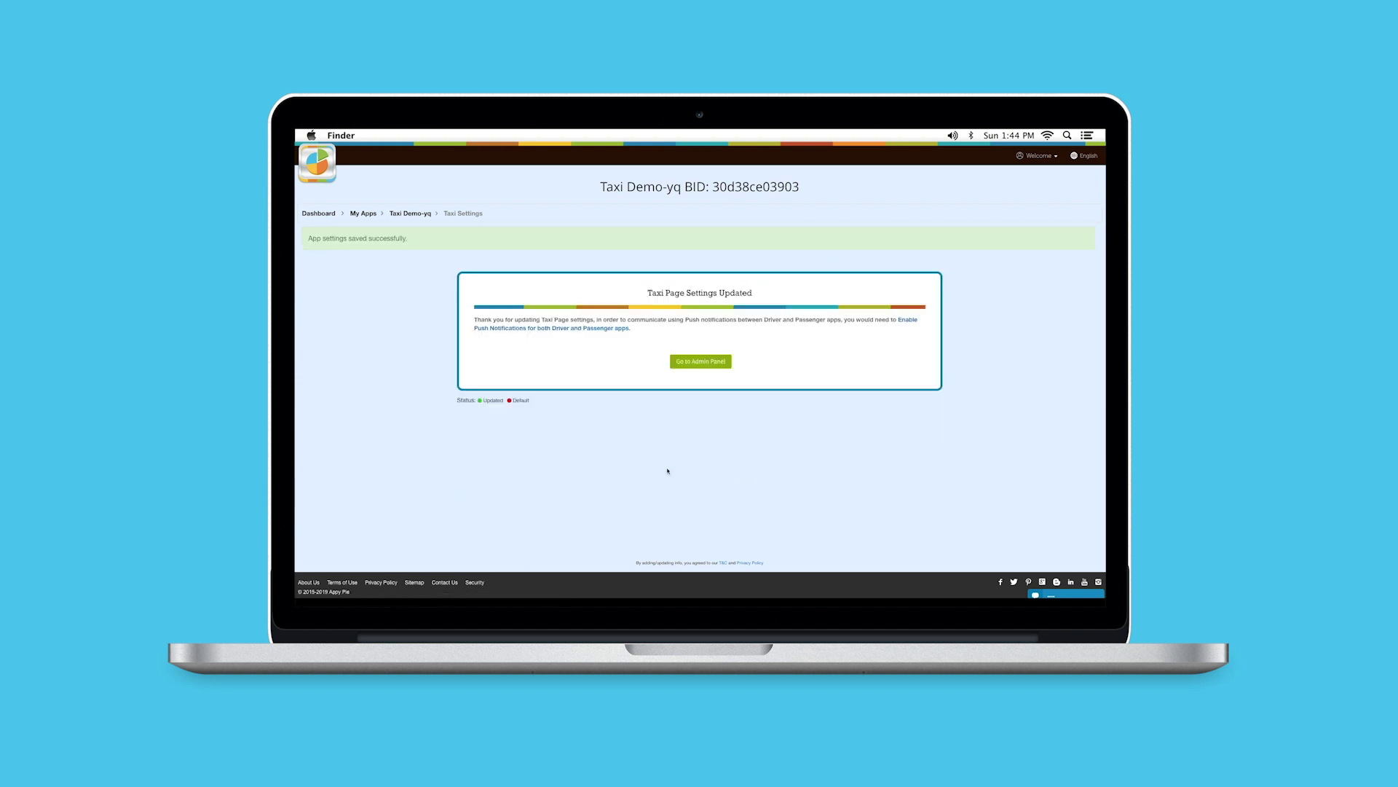
click(709, 362)
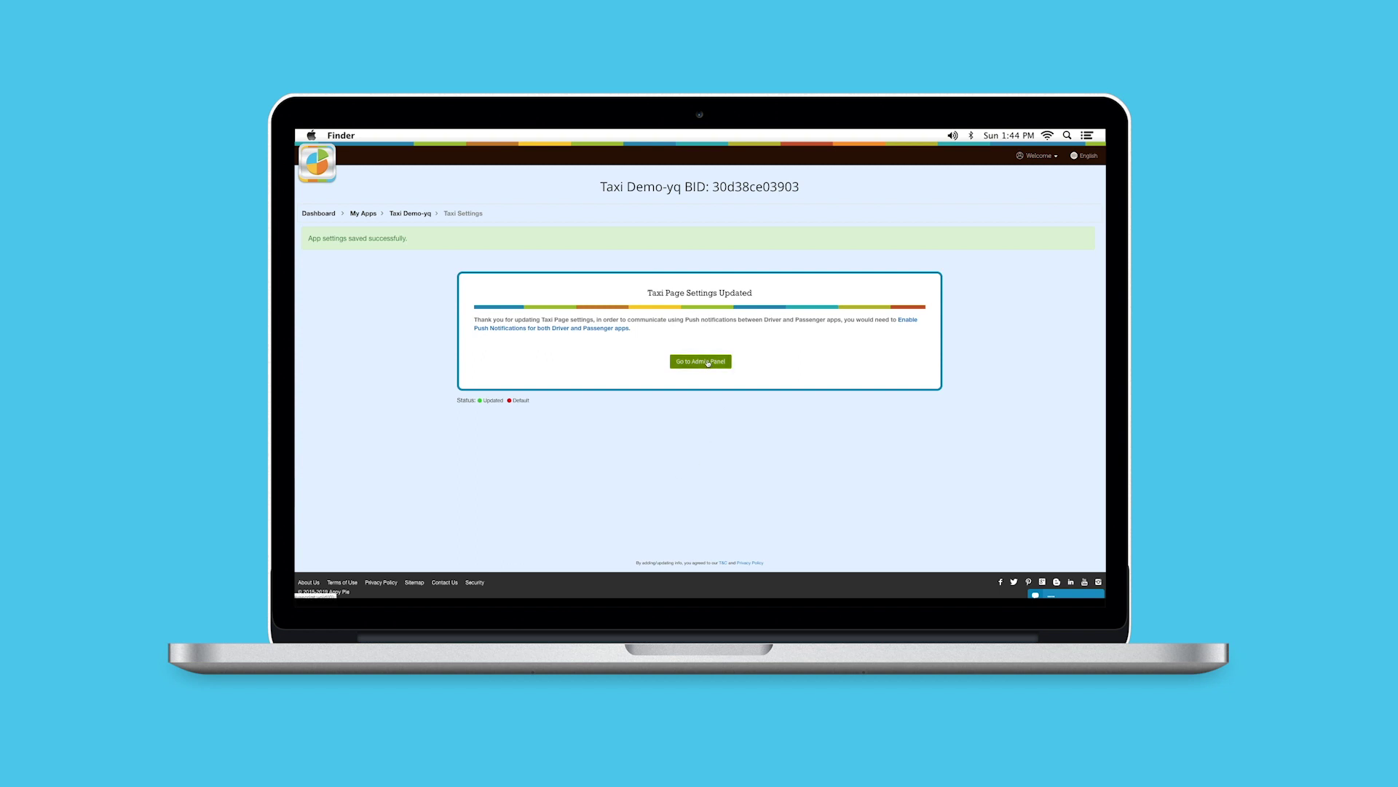